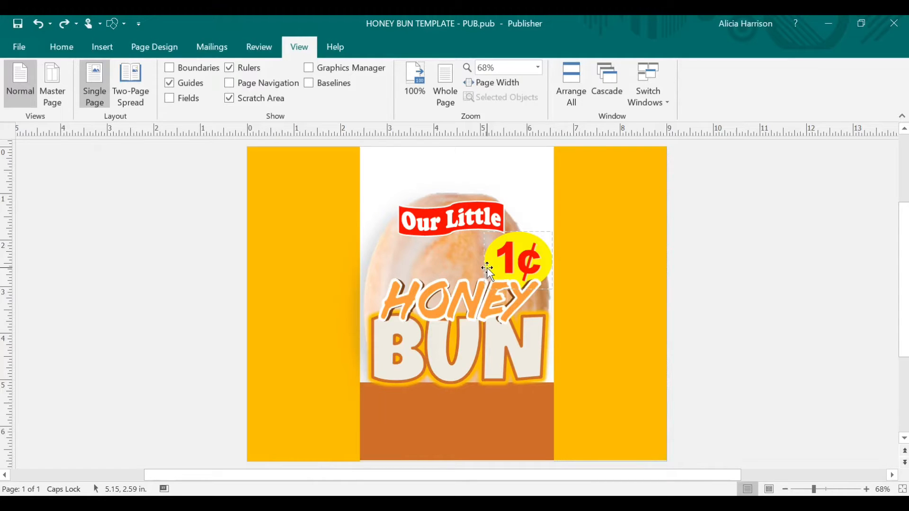
# View the finished HONEY BUN TEMPLATE - JORDAN publication for reference, then return to HONEY BUN TEMPLATE - PUB.
pyautogui.click(642, 82)
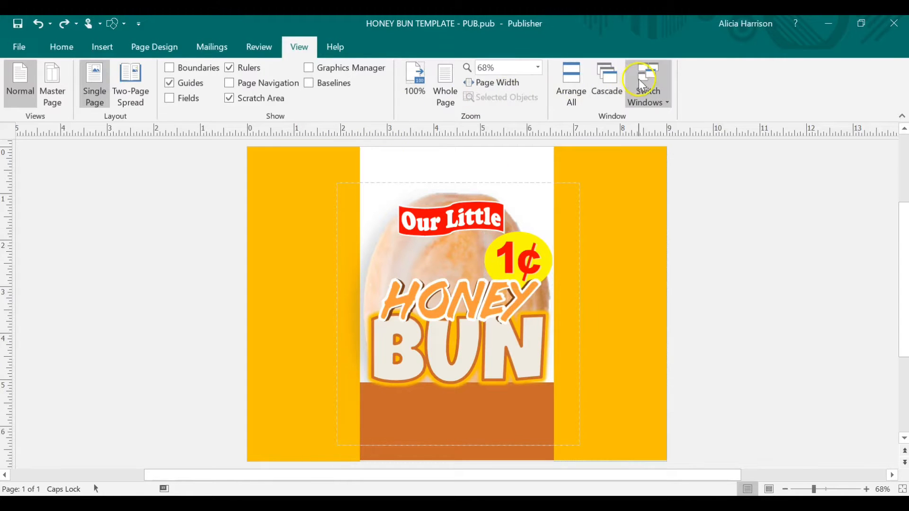
pyautogui.click(652, 117)
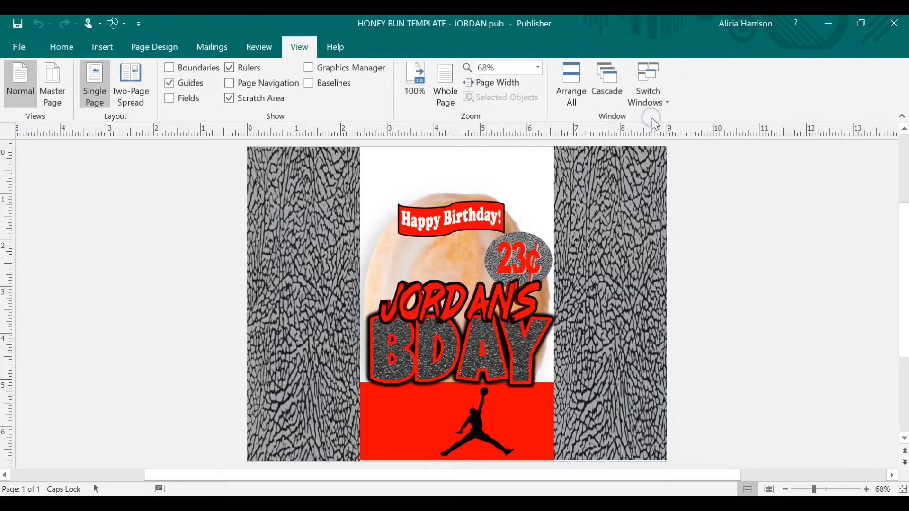
pyautogui.click(313, 283)
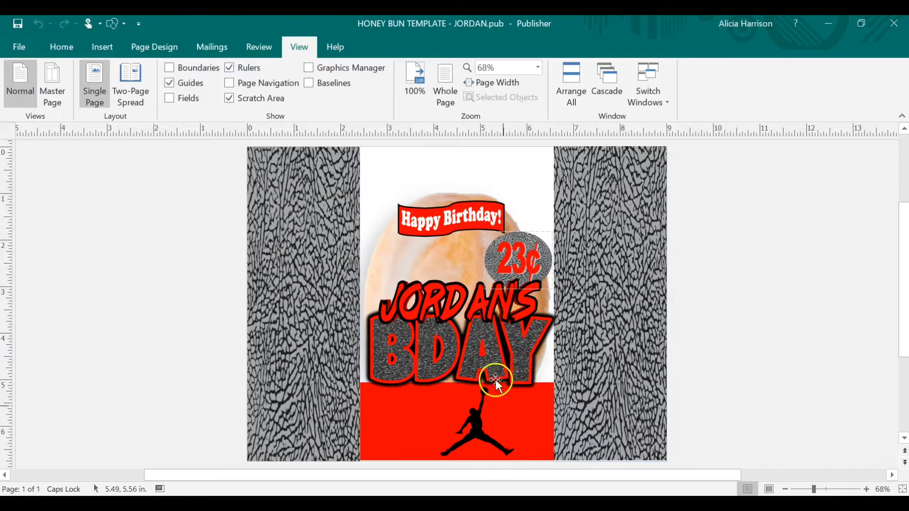
pyautogui.click(645, 93)
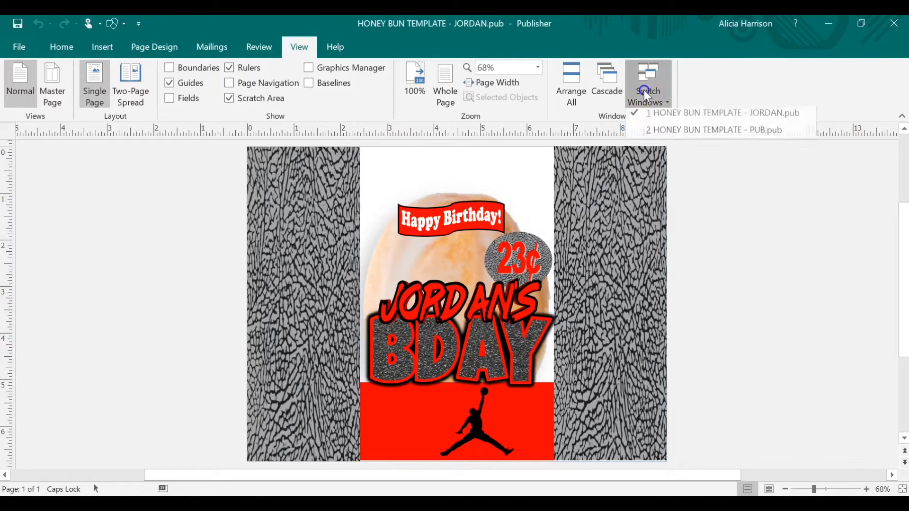
pyautogui.click(661, 130)
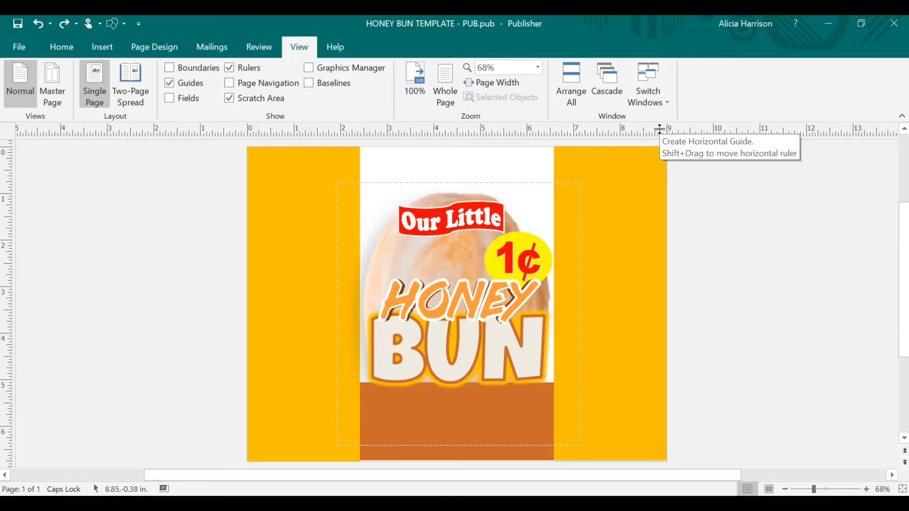
pyautogui.click(451, 303)
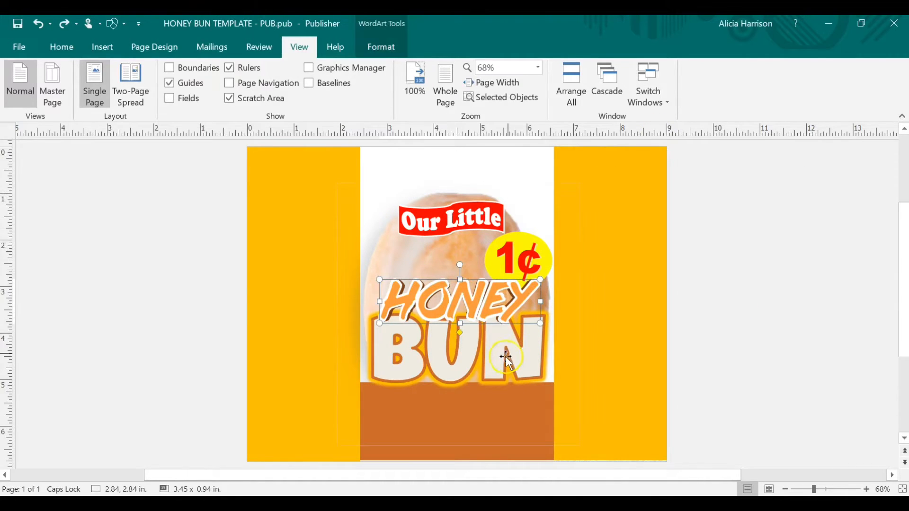
pyautogui.click(506, 358)
pyautogui.click(468, 223)
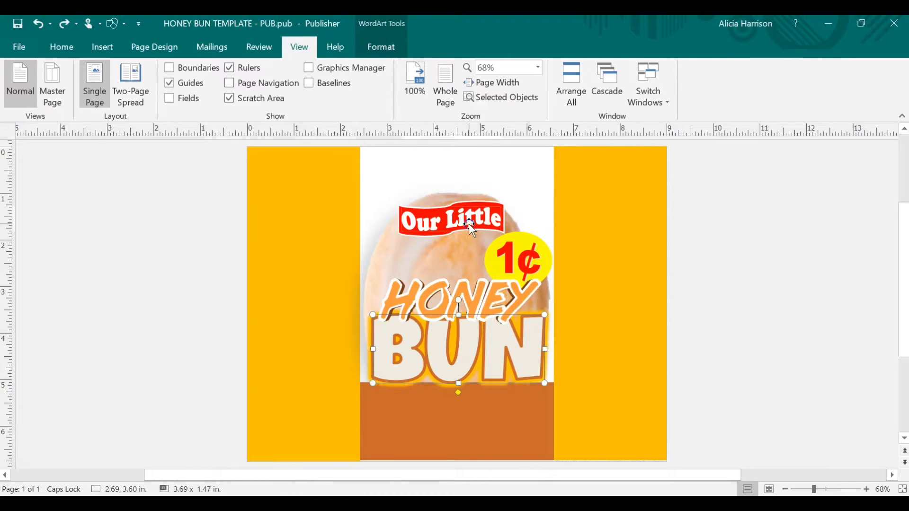
pyautogui.click(467, 260)
pyautogui.click(825, 278)
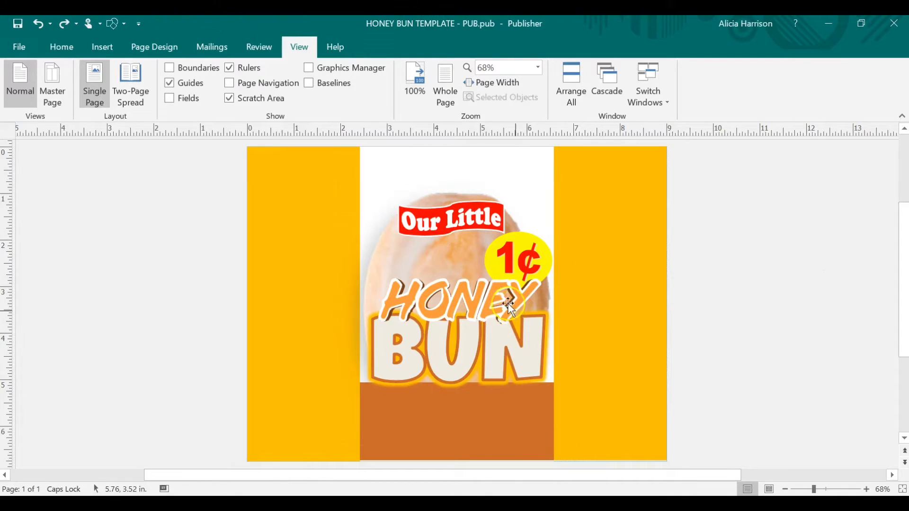
pyautogui.click(508, 307)
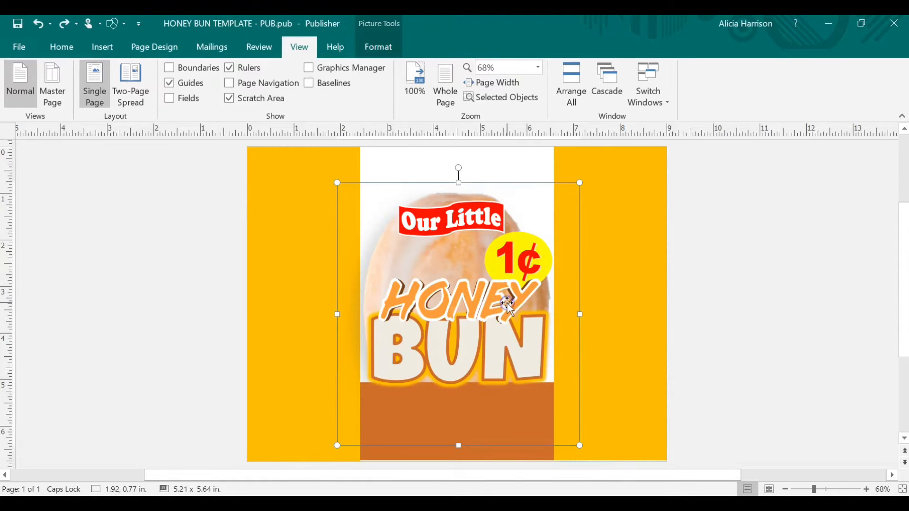
# Replace the text of the HONEY WordArt with "JORDAN'S".
pyautogui.click(476, 298)
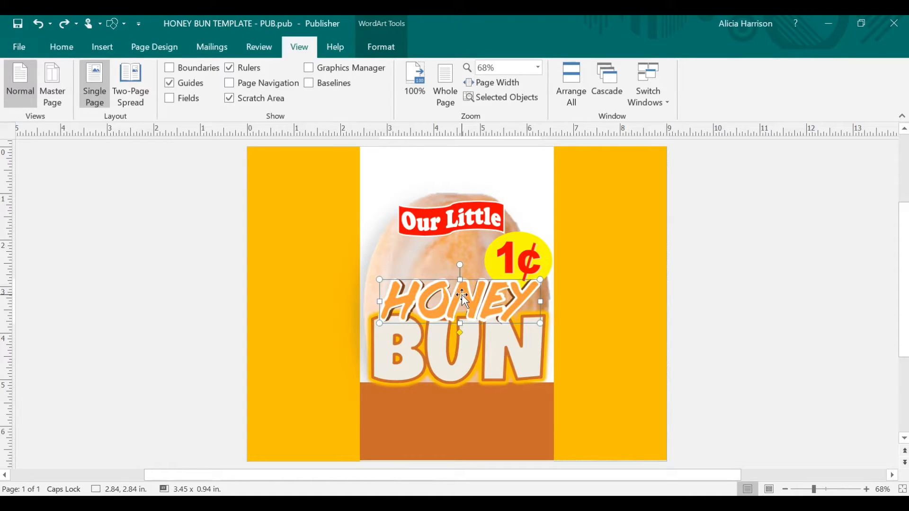
pyautogui.click(379, 47)
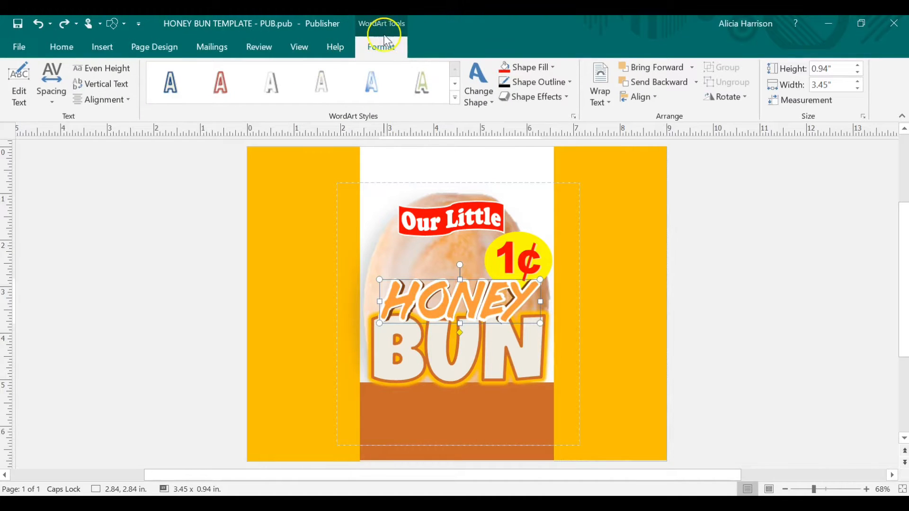
pyautogui.click(24, 92)
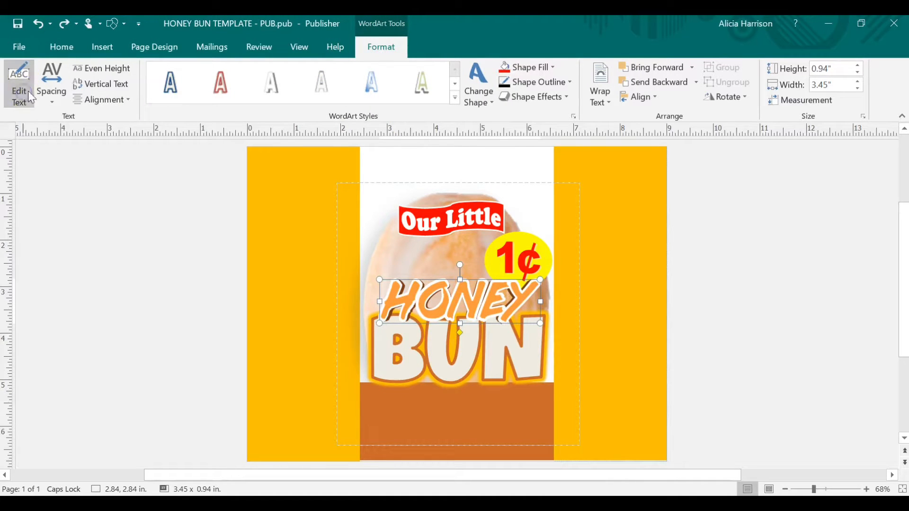
pyautogui.write('JOR')
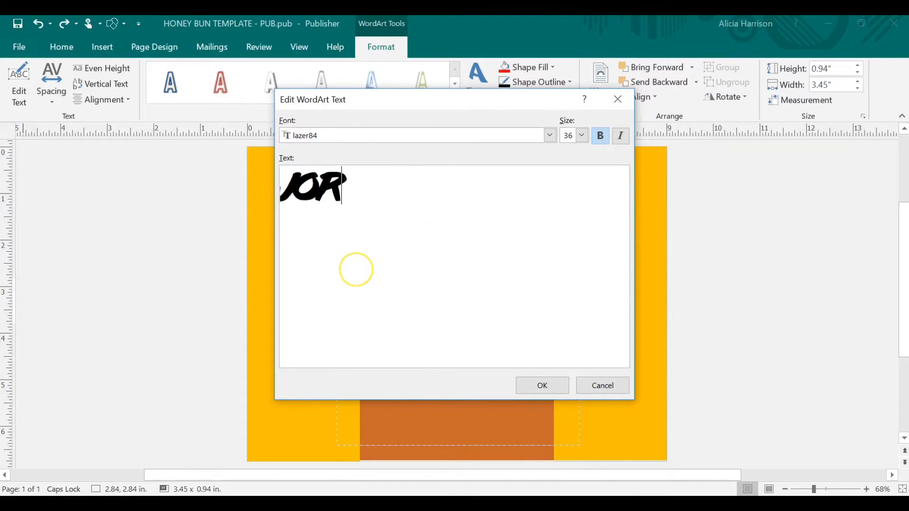
pyautogui.write('DANS')
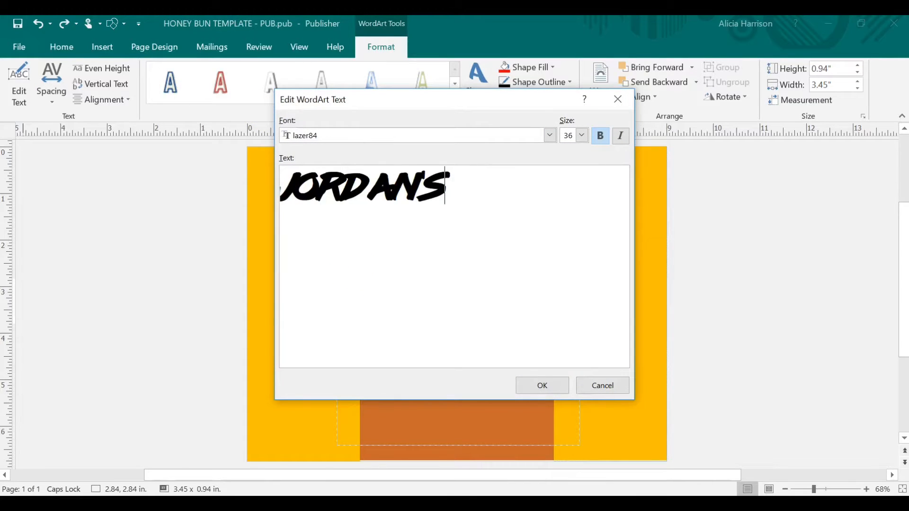
pyautogui.click(545, 391)
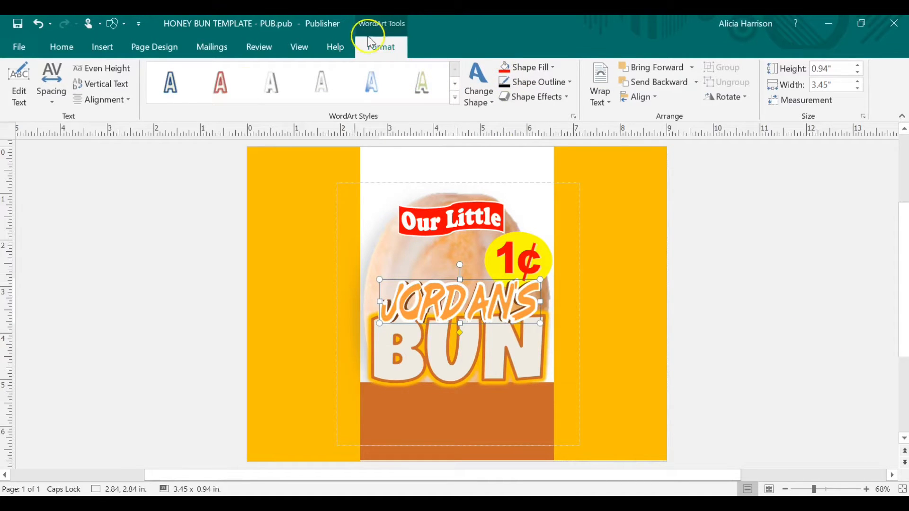
# Give the JORDAN'S WordArt a standard red fill and a black outline.
pyautogui.click(542, 68)
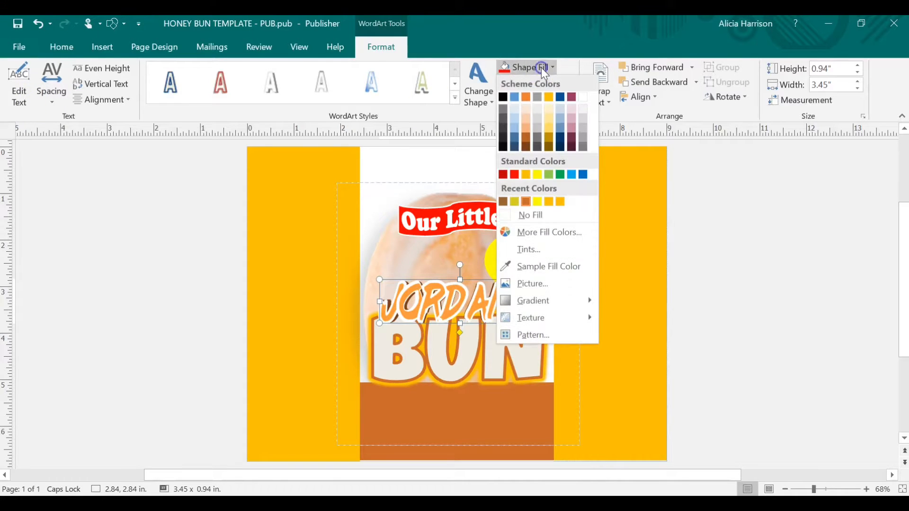
pyautogui.click(514, 175)
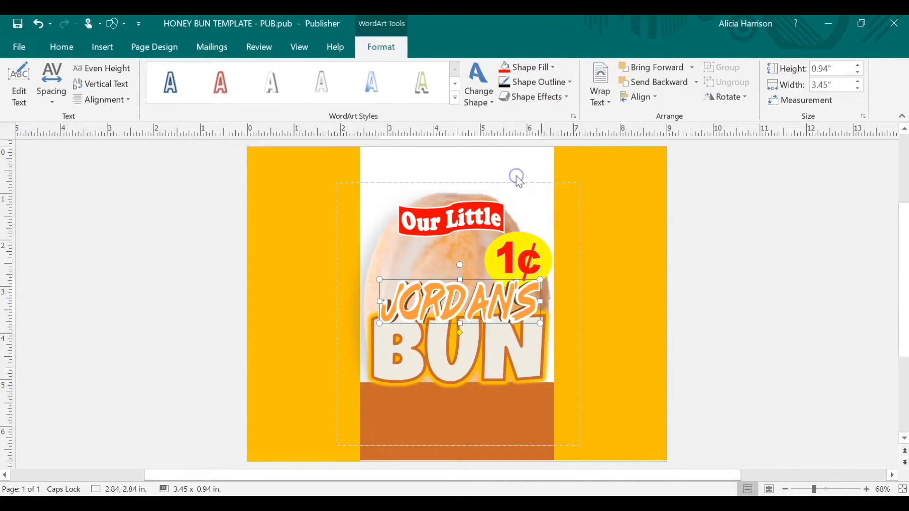
pyautogui.click(544, 85)
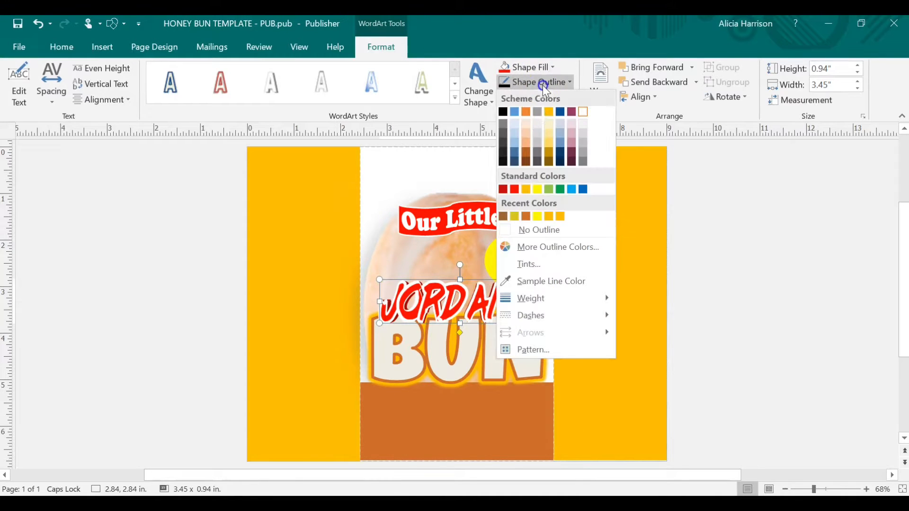
pyautogui.click(503, 112)
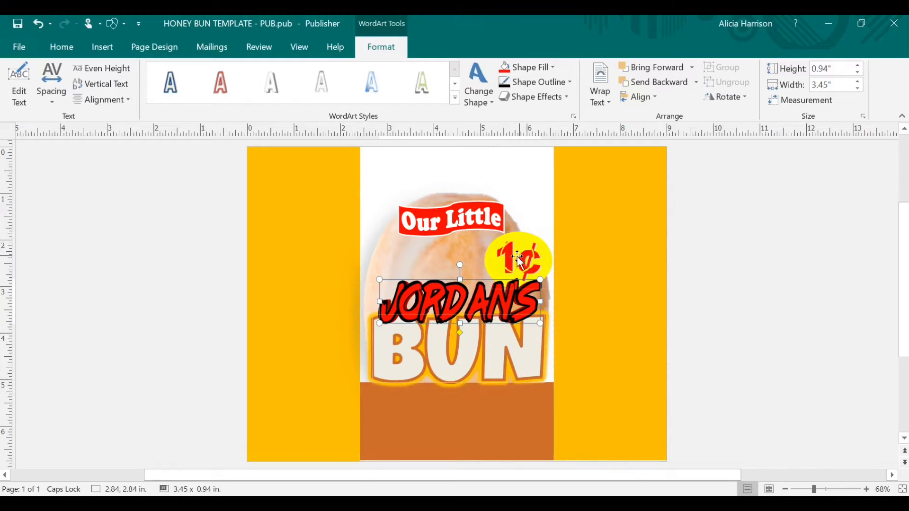
# Replace the text of the BUN WordArt with "BDAY".
pyautogui.click(492, 370)
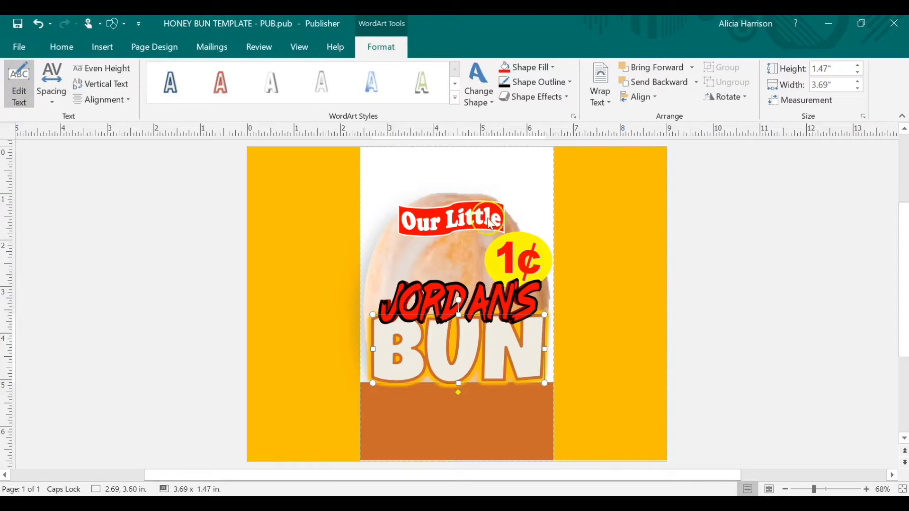
pyautogui.click(19, 85)
pyautogui.write('BDAY')
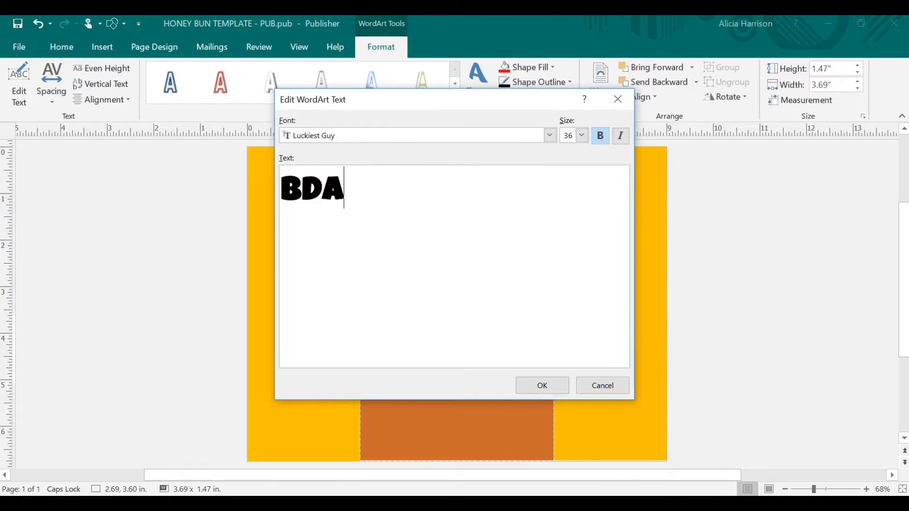
pyautogui.click(554, 385)
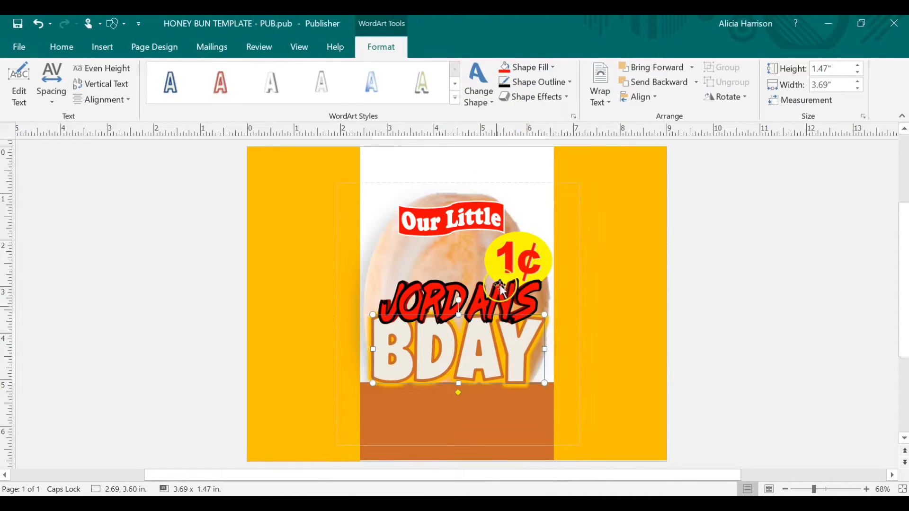
pyautogui.click(558, 99)
pyautogui.rightClick(559, 101)
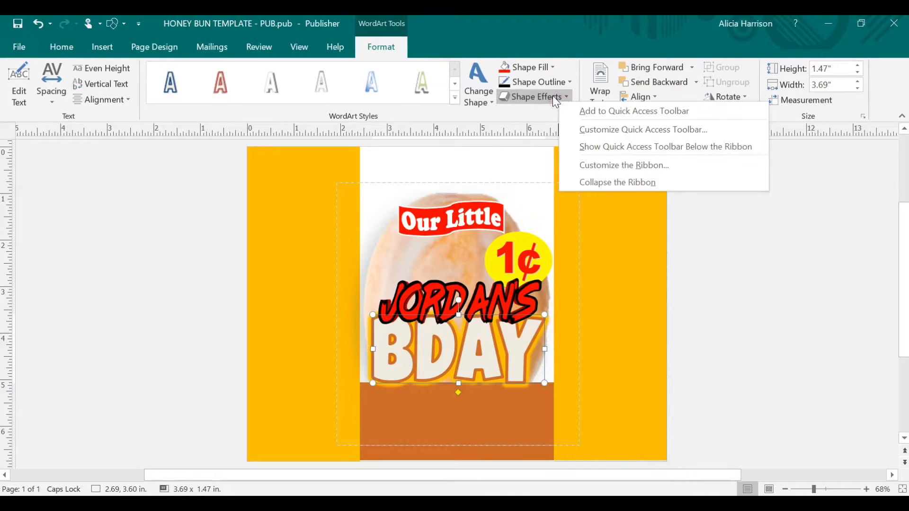
pyautogui.click(556, 98)
pyautogui.click(551, 123)
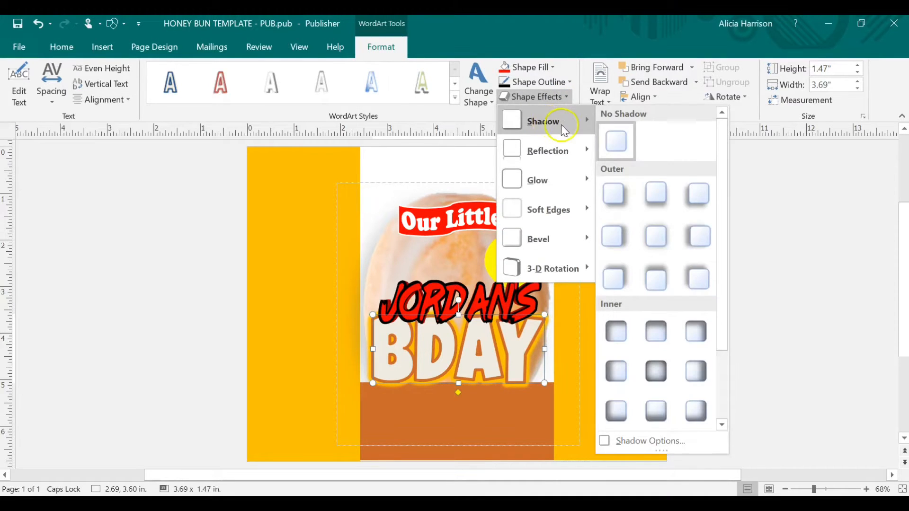
pyautogui.moveTo(550, 155)
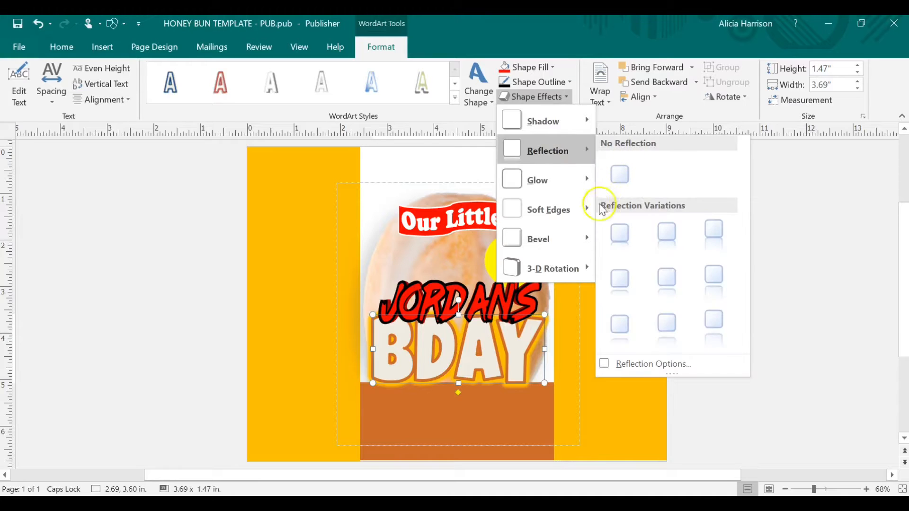
pyautogui.moveTo(551, 119)
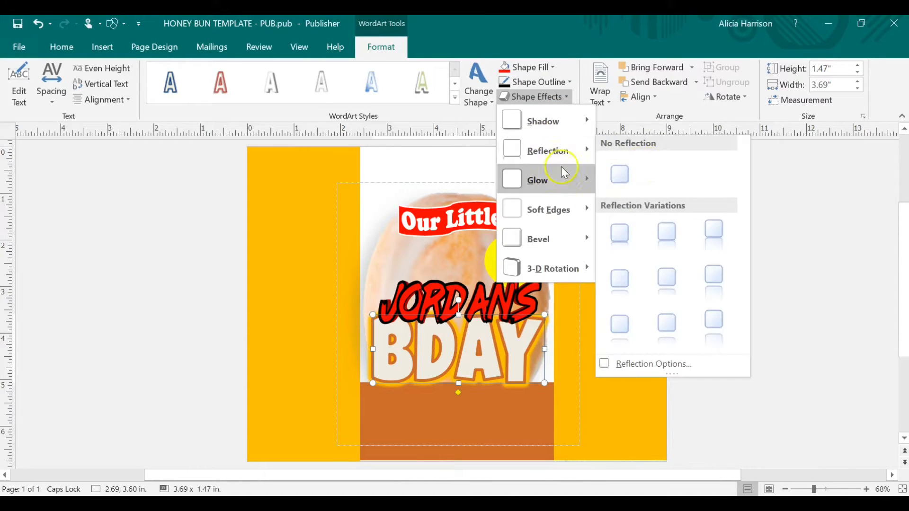
pyautogui.moveTo(568, 178)
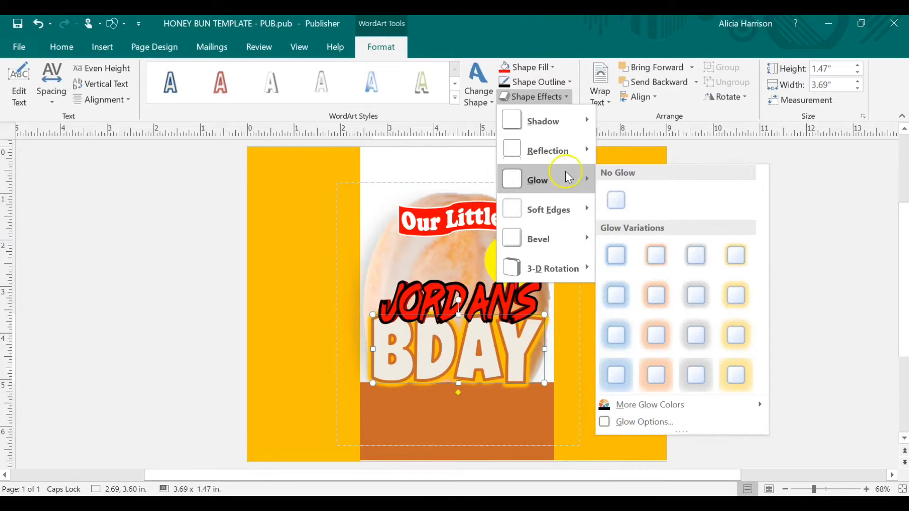
pyautogui.click(805, 312)
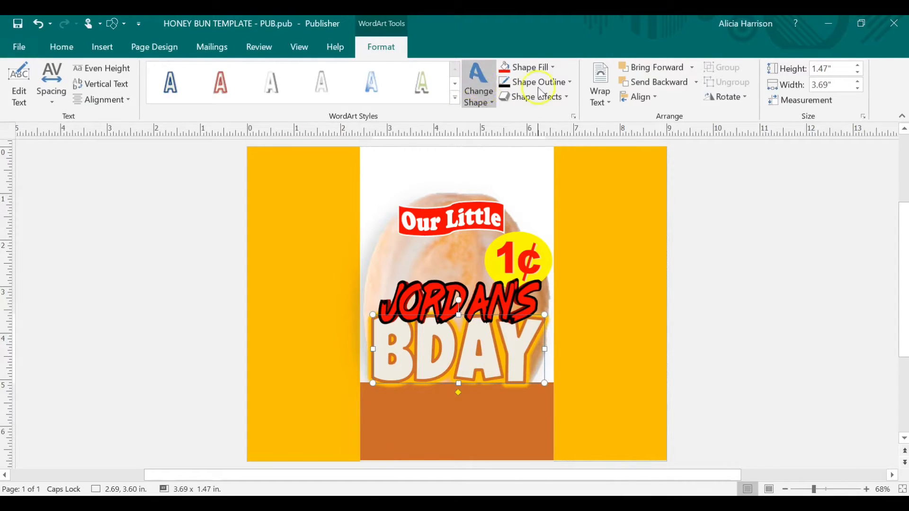
# Fill the BDAY WordArt with the picture "AlegraCreatives - Glitter Textures - 100" from the JORDAN PARTY CEMENT folder.
pyautogui.click(538, 66)
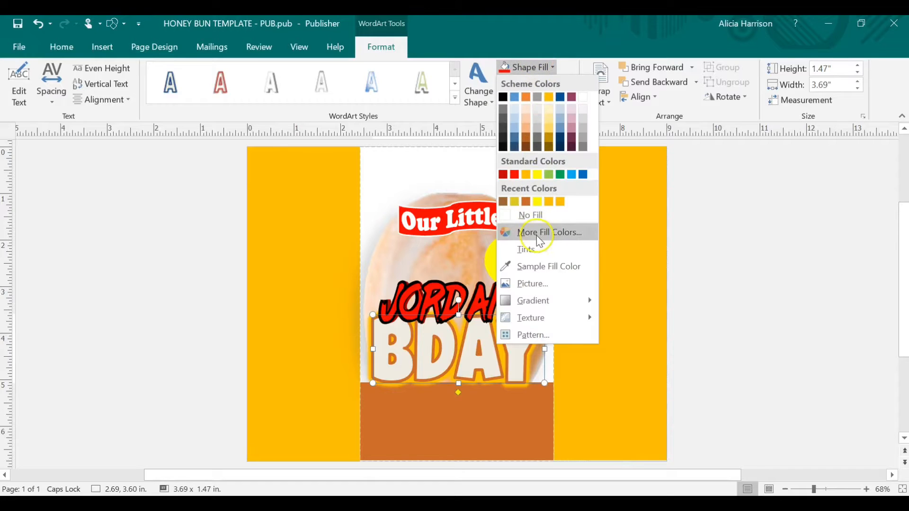
pyautogui.click(541, 282)
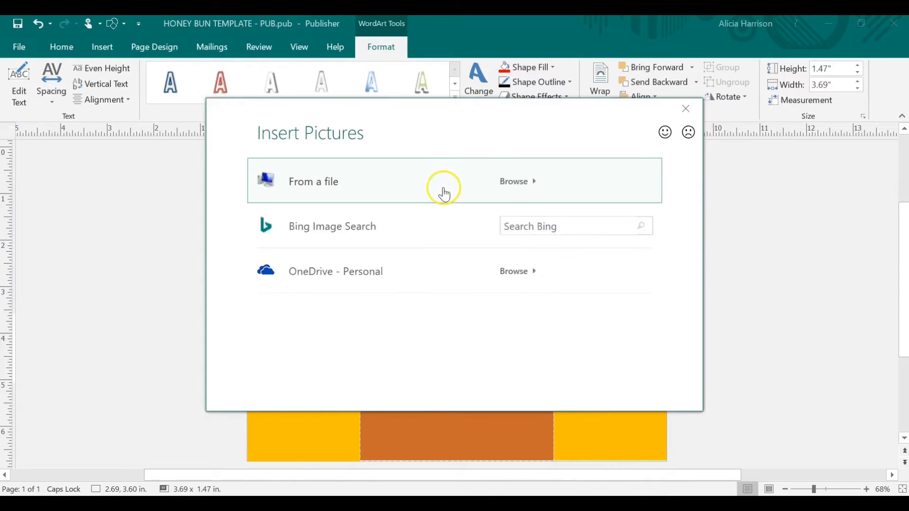
pyautogui.click(515, 183)
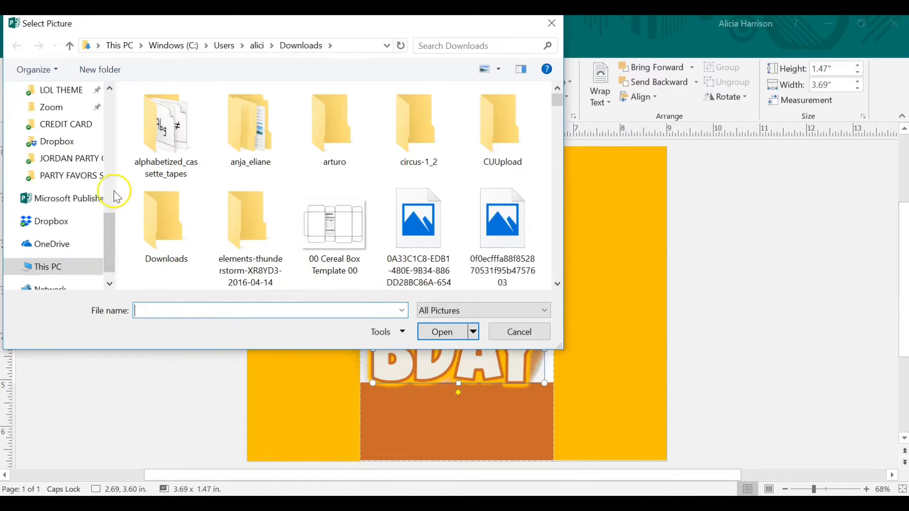
pyautogui.click(99, 161)
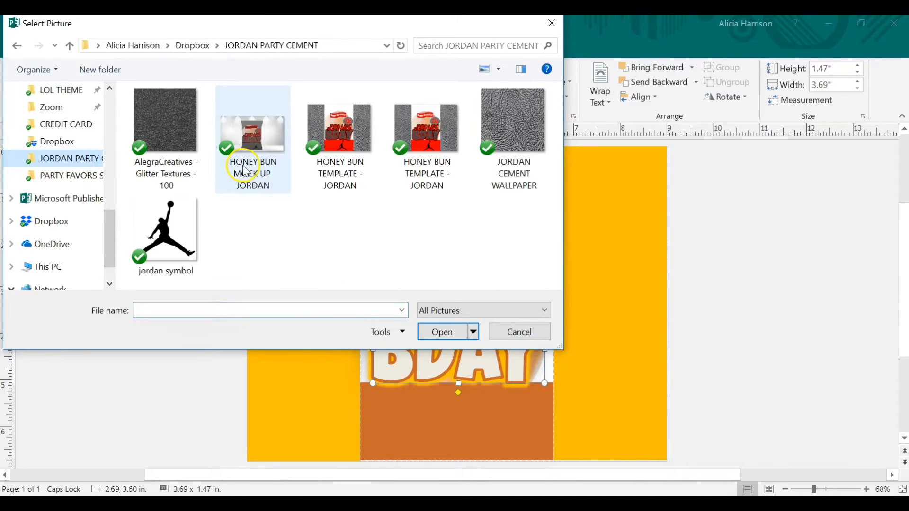
pyautogui.doubleClick(172, 114)
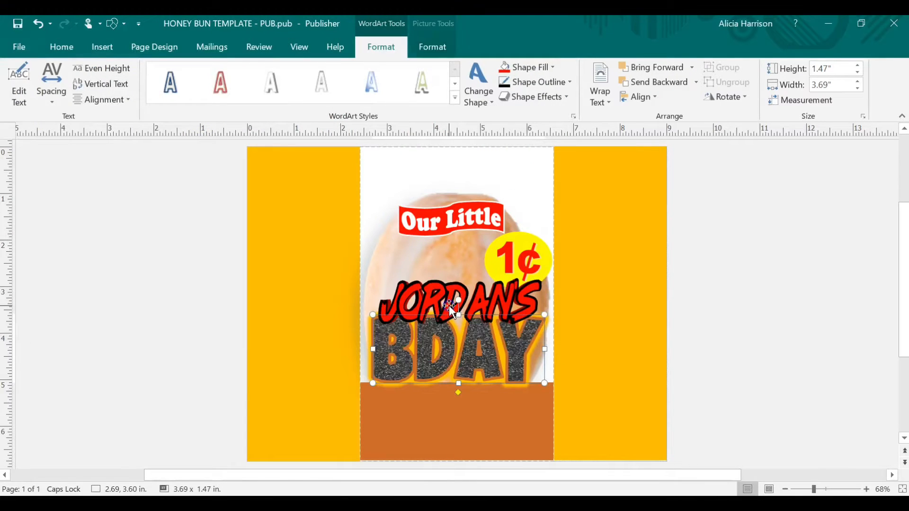
# Set the glow color of the BDAY WordArt to standard red.
pyautogui.click(825, 490)
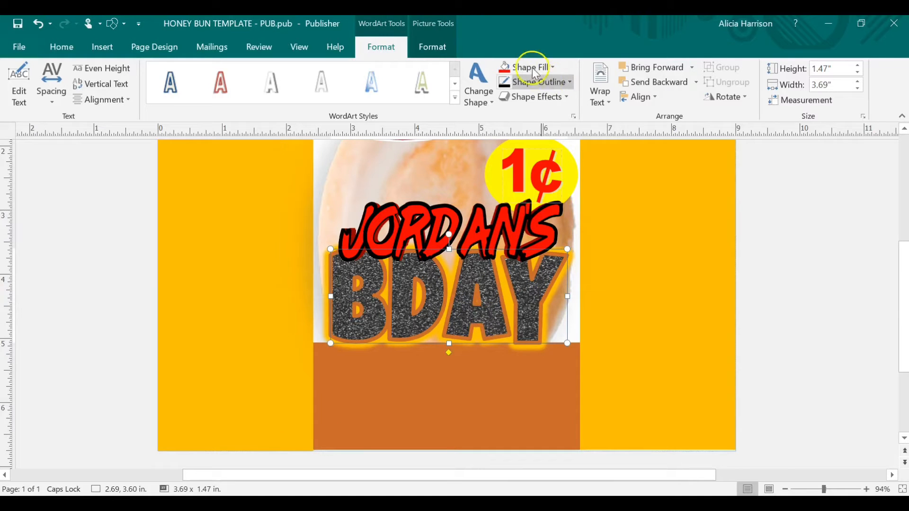
pyautogui.click(543, 96)
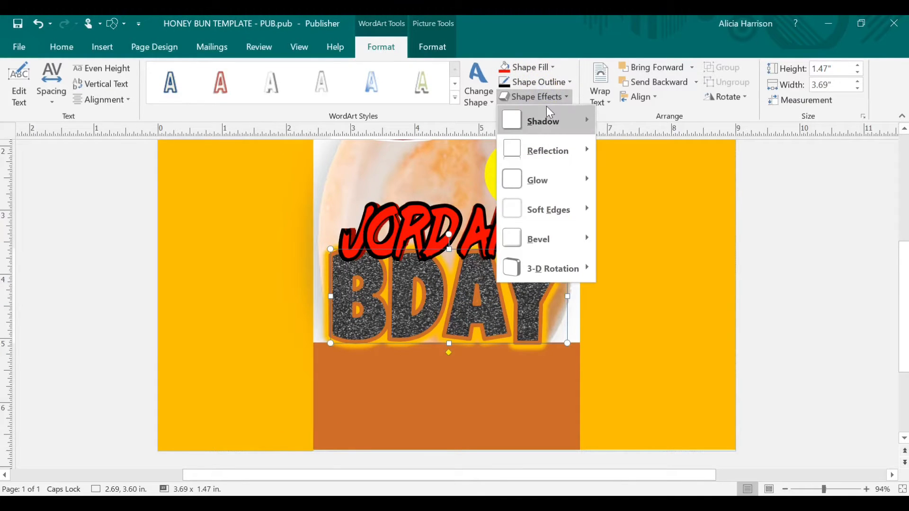
pyautogui.moveTo(547, 179)
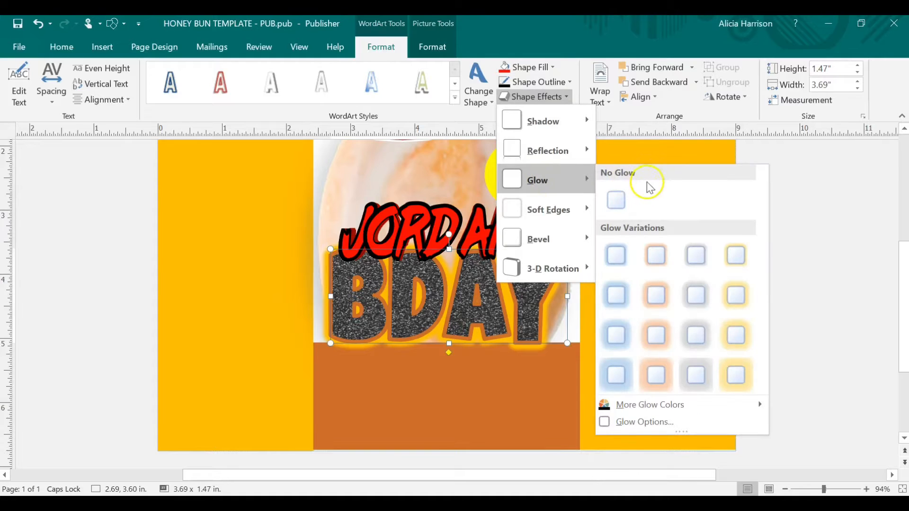
pyautogui.moveTo(633, 405)
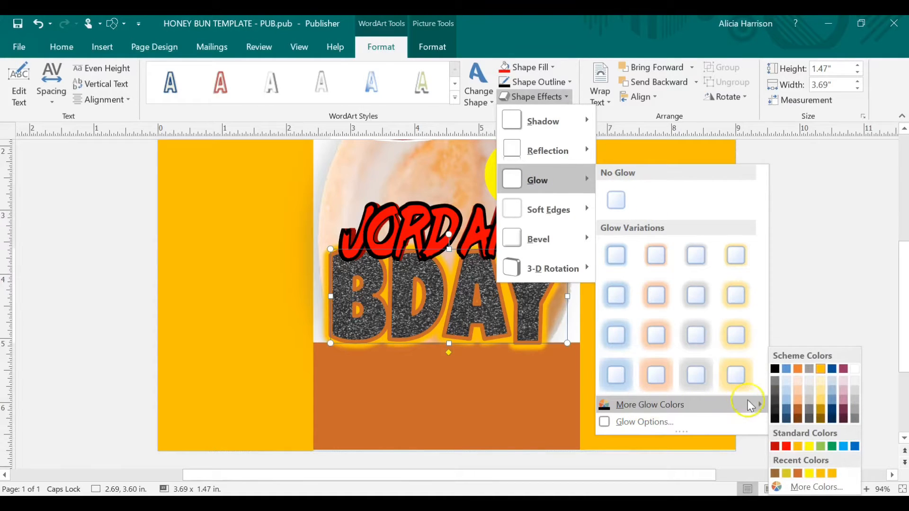
pyautogui.click(786, 446)
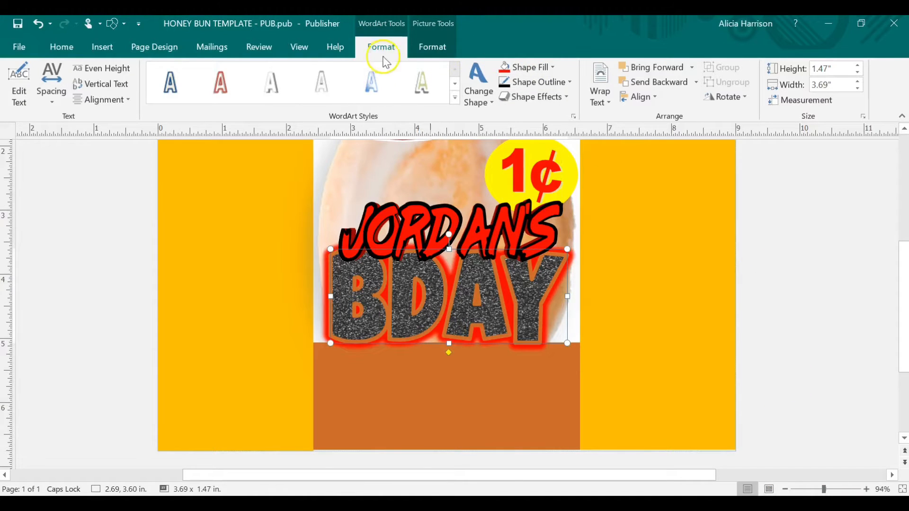
# Check the BDAY lettering's glow and outline colors in HONEY BUN TEMPLATE - JORDAN.pub and return to HONEY BUN TEMPLATE - PUB.pub.
pyautogui.click(299, 49)
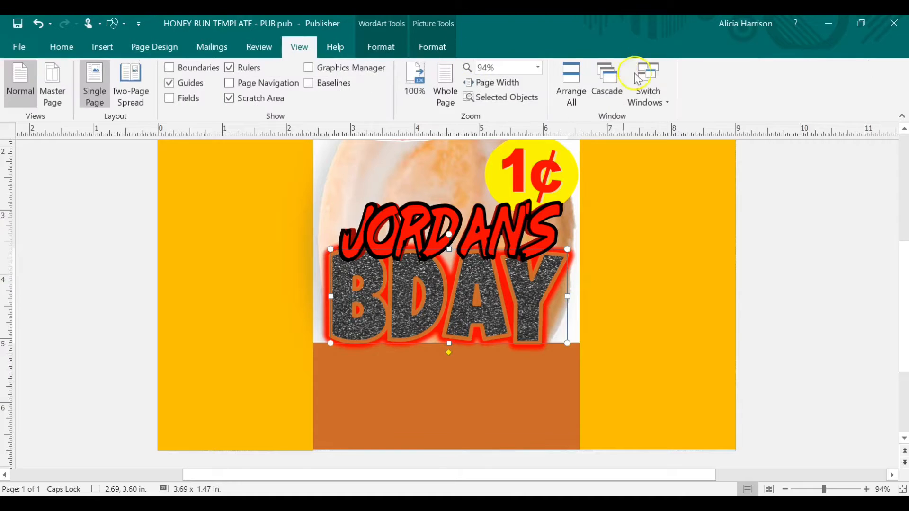
pyautogui.click(647, 90)
pyautogui.click(676, 117)
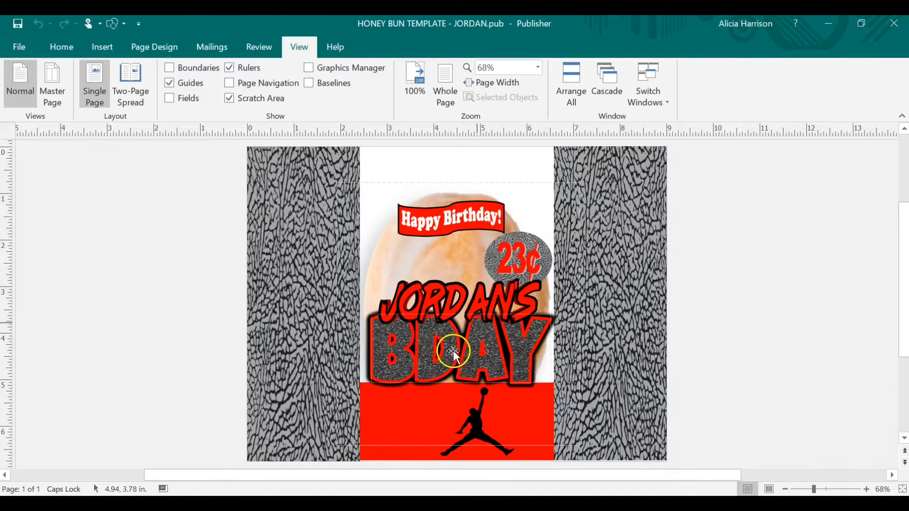
pyautogui.click(650, 97)
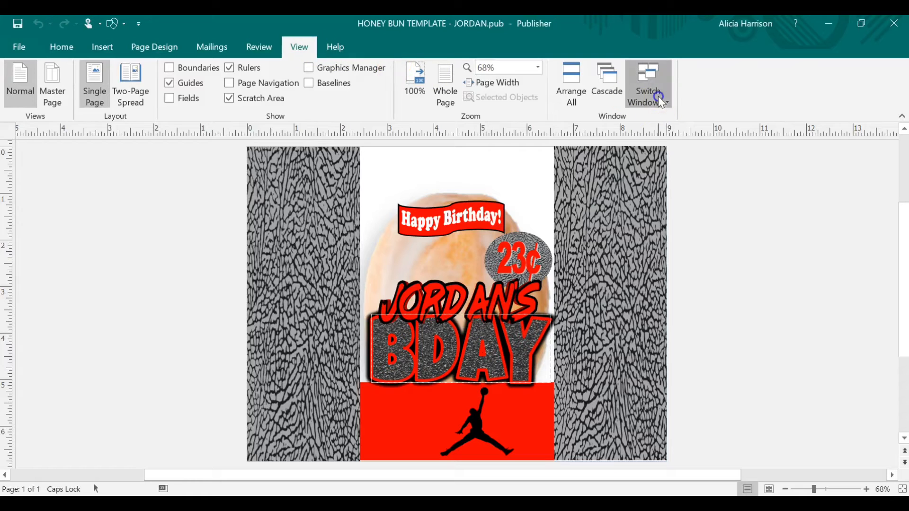
pyautogui.click(651, 134)
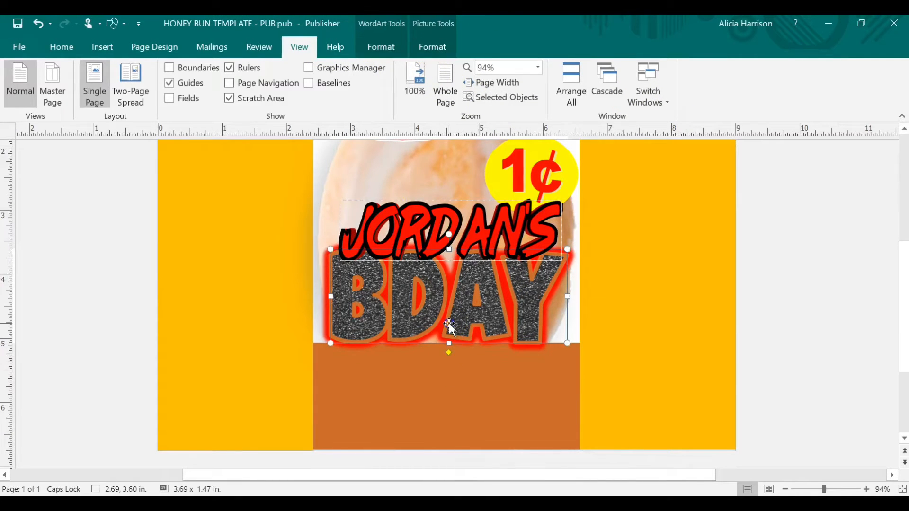
# Change the glow color of the BDAY WordArt to black.
pyautogui.click(382, 47)
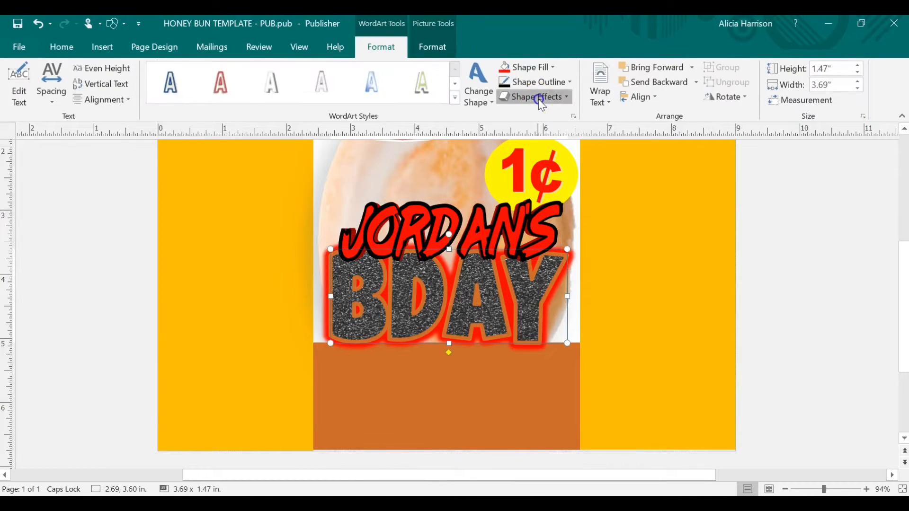
pyautogui.click(536, 97)
pyautogui.moveTo(568, 181)
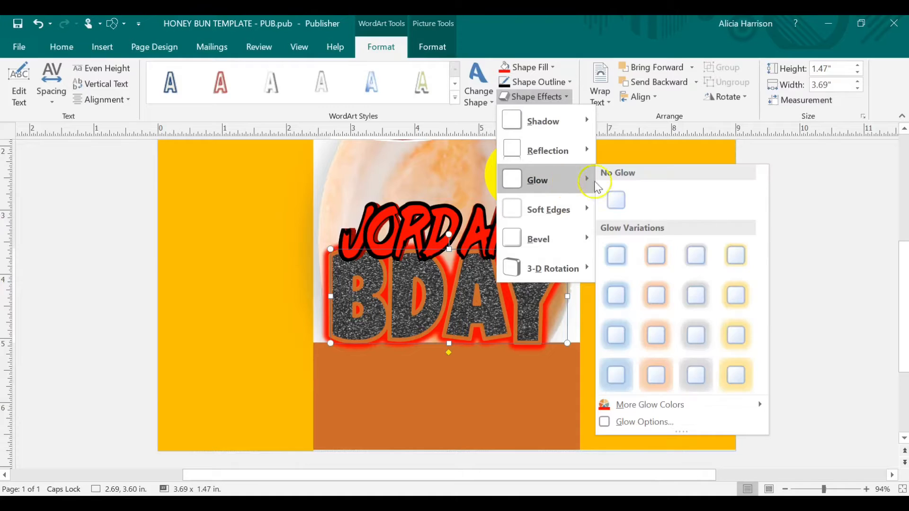
pyautogui.click(773, 367)
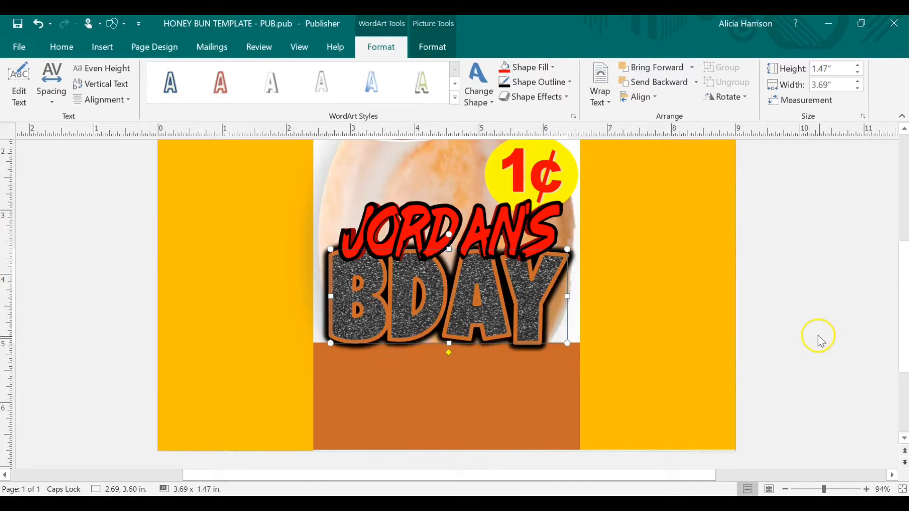
# Give the BDAY WordArt a standard red outline and deselect it.
pyautogui.click(524, 66)
pyautogui.click(527, 46)
pyautogui.click(538, 84)
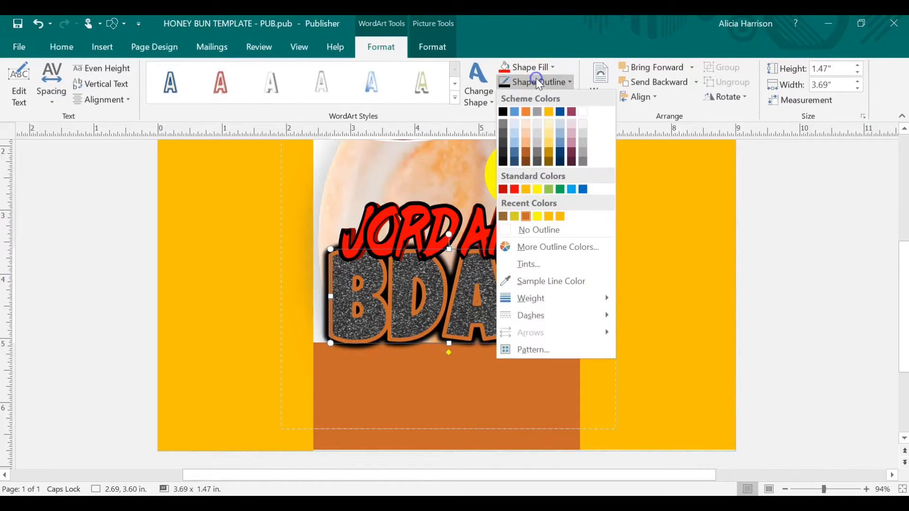
pyautogui.click(514, 192)
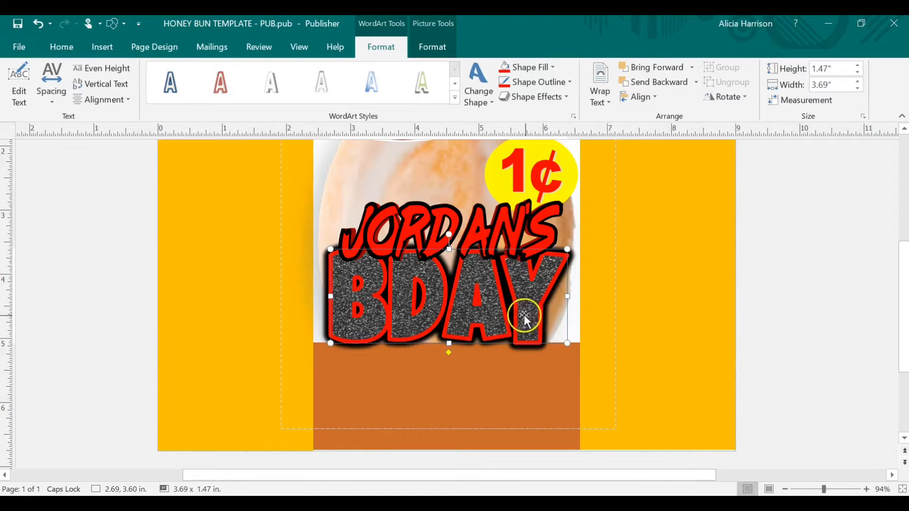
pyautogui.click(786, 304)
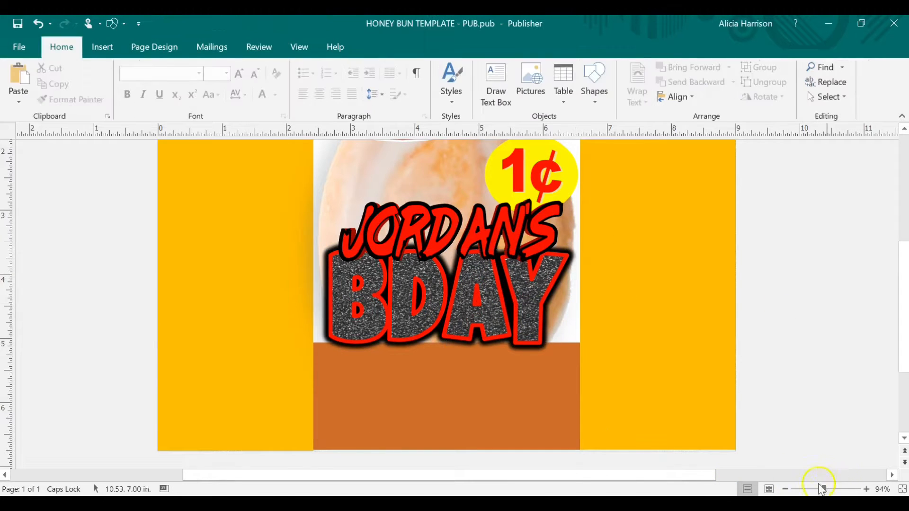
# Select the brown rectangle below BDAY and compare it with the one in HONEY BUN TEMPLATE - JORDAN.pub before returning to the PUB file.
pyautogui.click(784, 488)
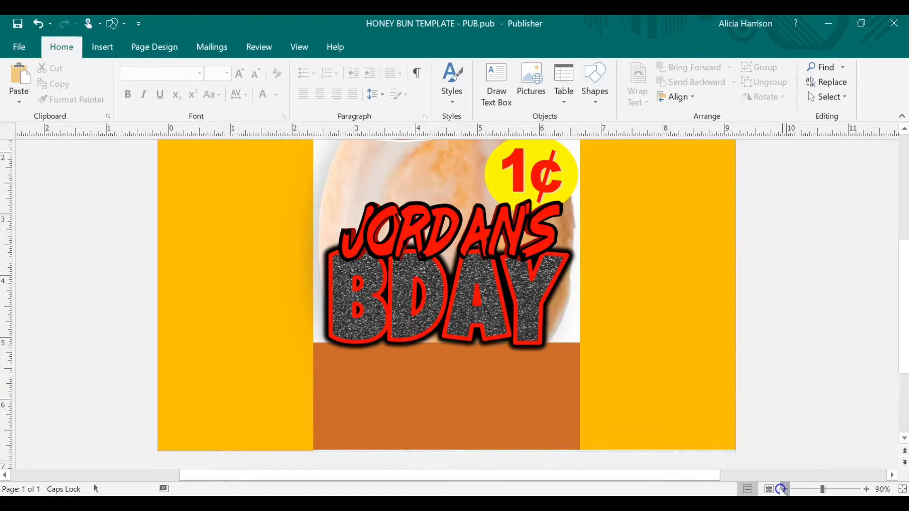
pyautogui.click(786, 489)
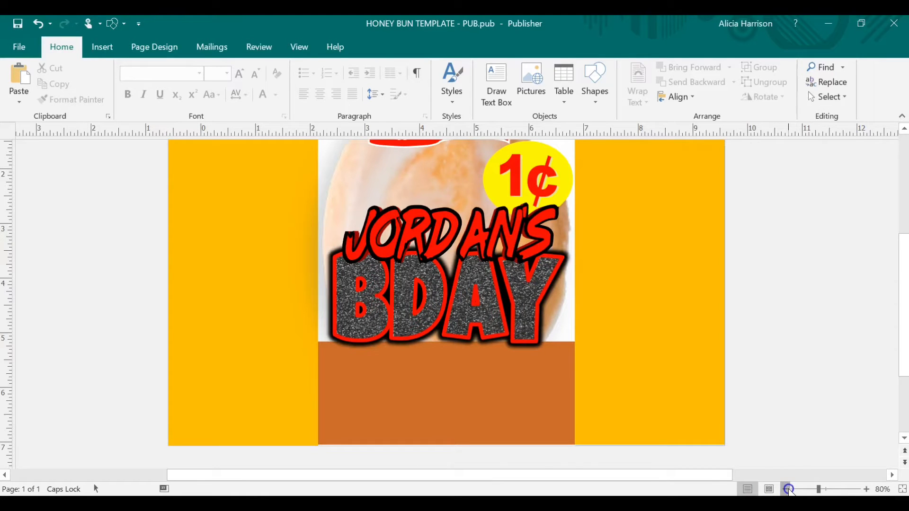
pyautogui.click(787, 489)
pyautogui.click(787, 490)
pyautogui.click(787, 490)
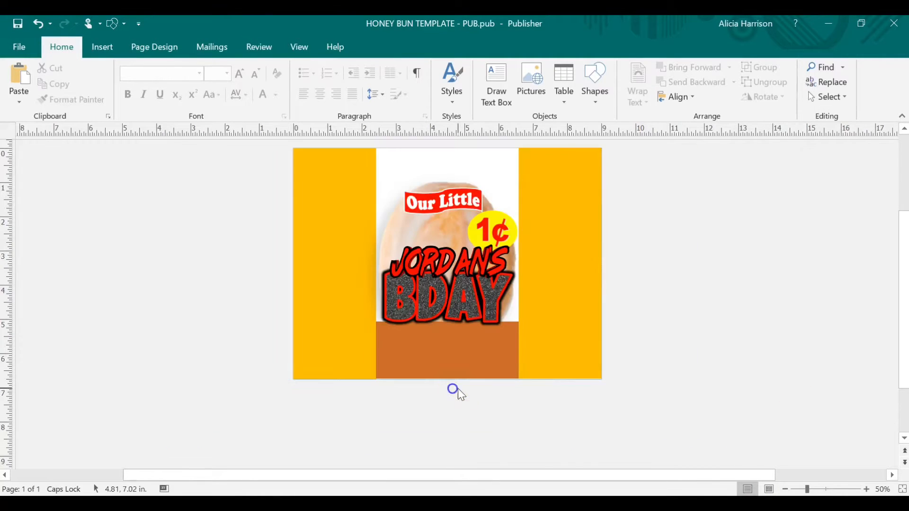
pyautogui.click(426, 344)
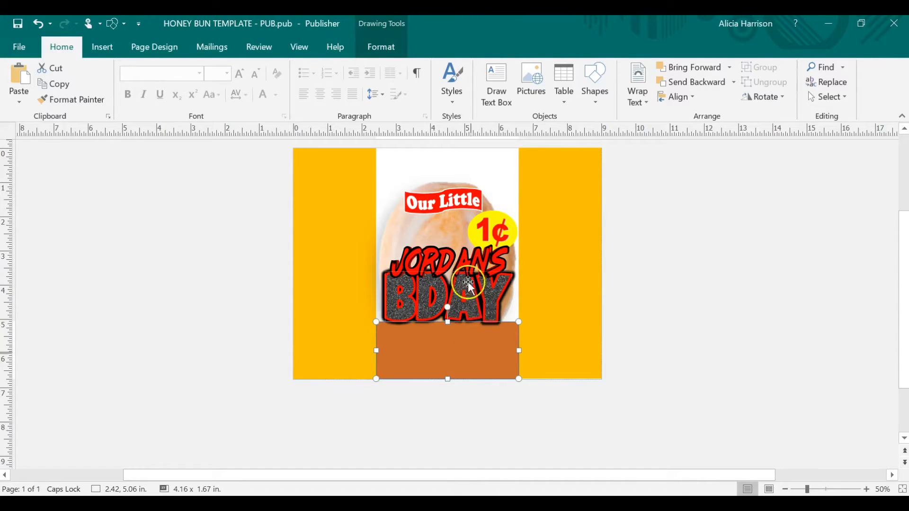
pyautogui.click(308, 49)
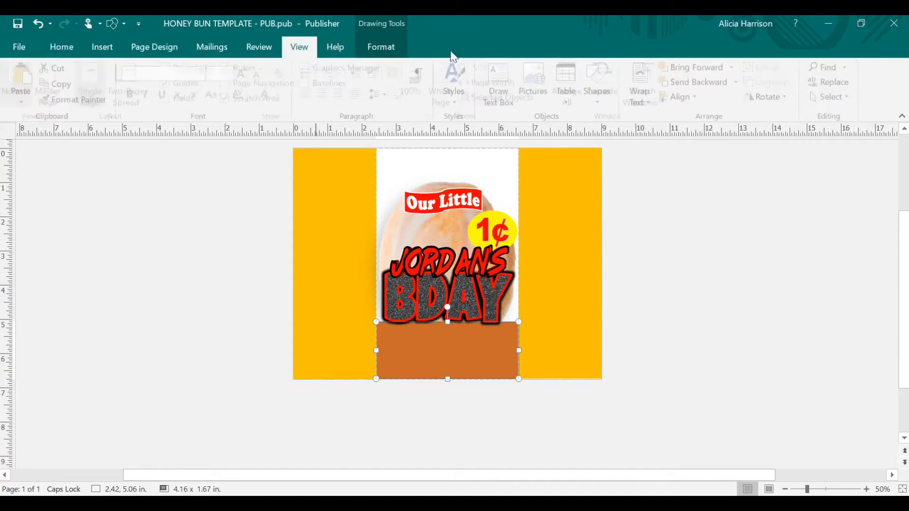
pyautogui.click(655, 98)
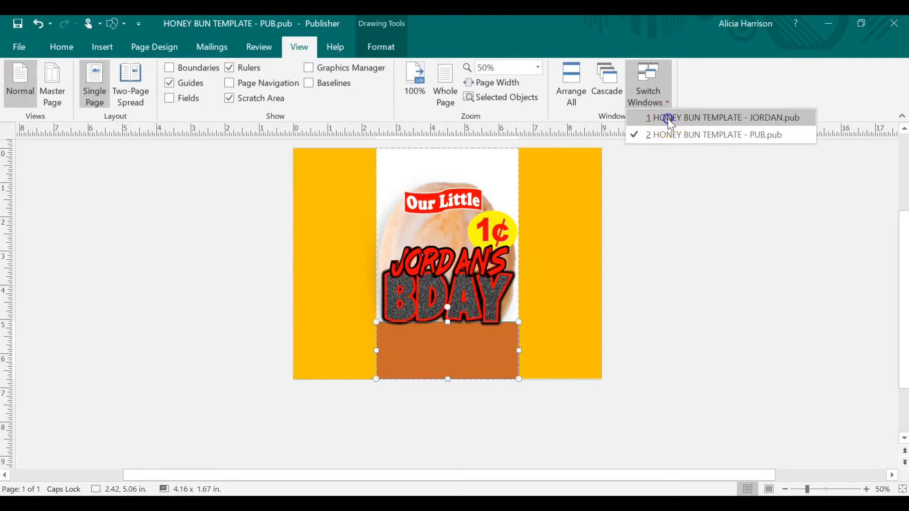
pyautogui.click(669, 121)
pyautogui.click(648, 92)
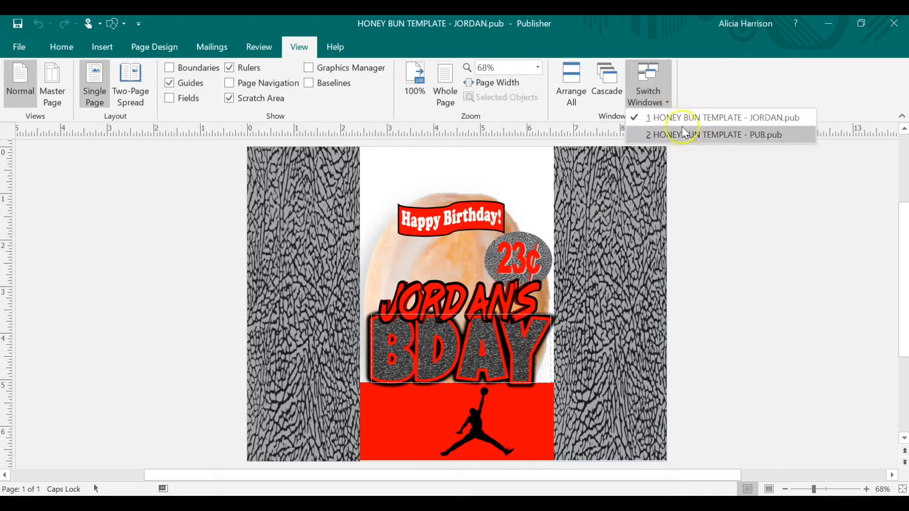
pyautogui.click(685, 133)
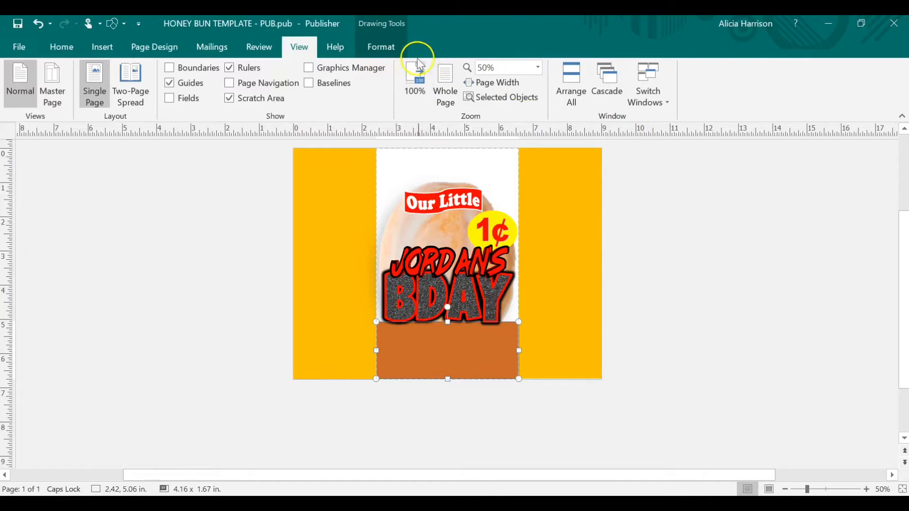
# Fill the brown rectangle below the BDAY lettering with standard red.
pyautogui.click(384, 47)
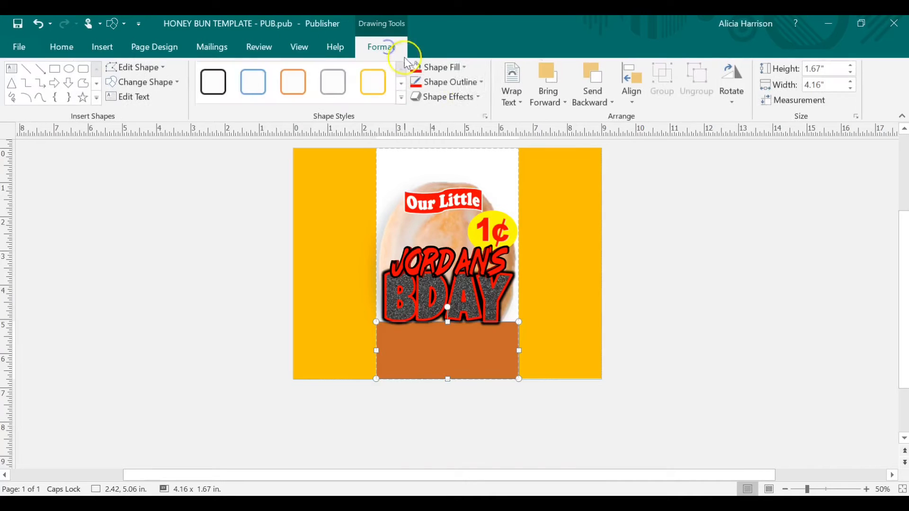
pyautogui.click(458, 74)
pyautogui.click(423, 174)
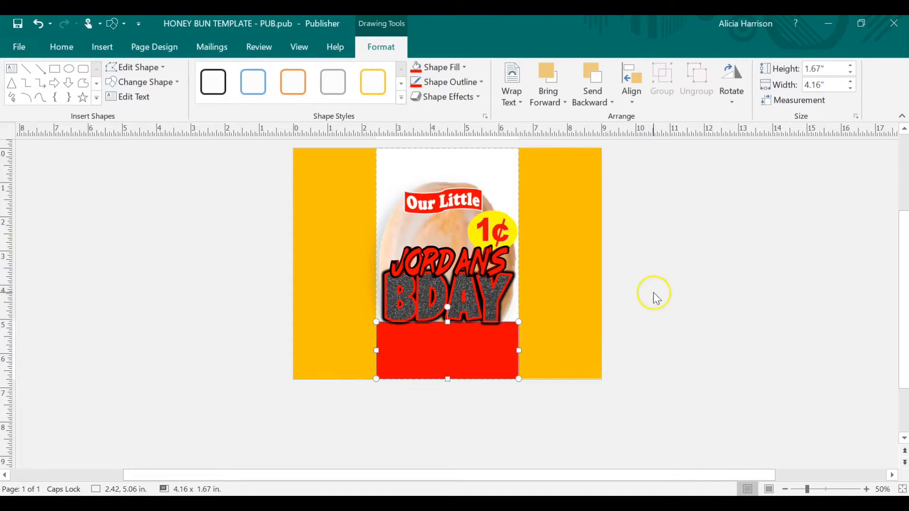
# Change the text of the 1¢ WordArt to "23¢".
pyautogui.click(492, 226)
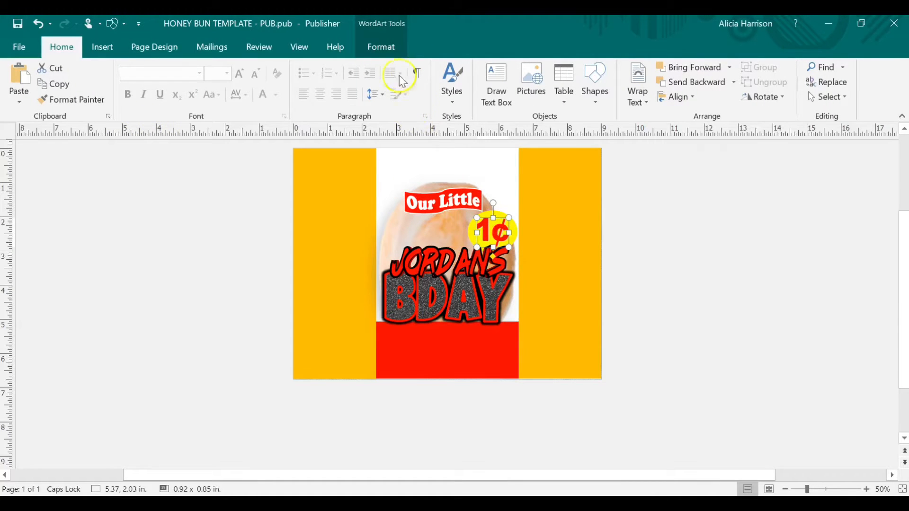
pyautogui.click(381, 46)
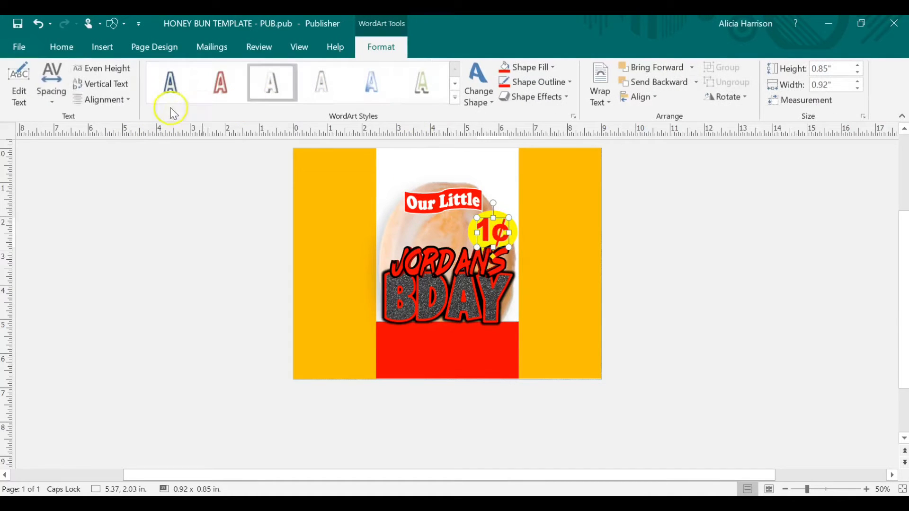
pyautogui.click(24, 90)
pyautogui.moveTo(304, 190); pyautogui.dragTo(275, 189)
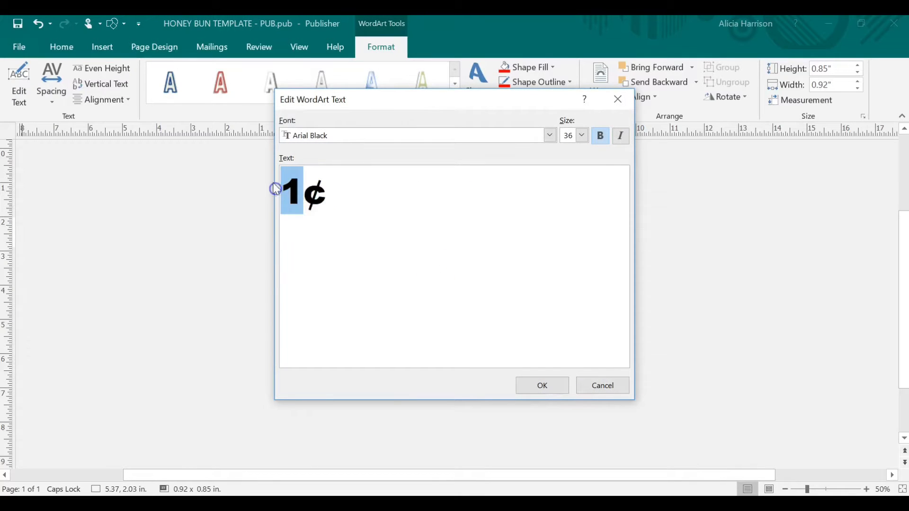
pyautogui.write('23')
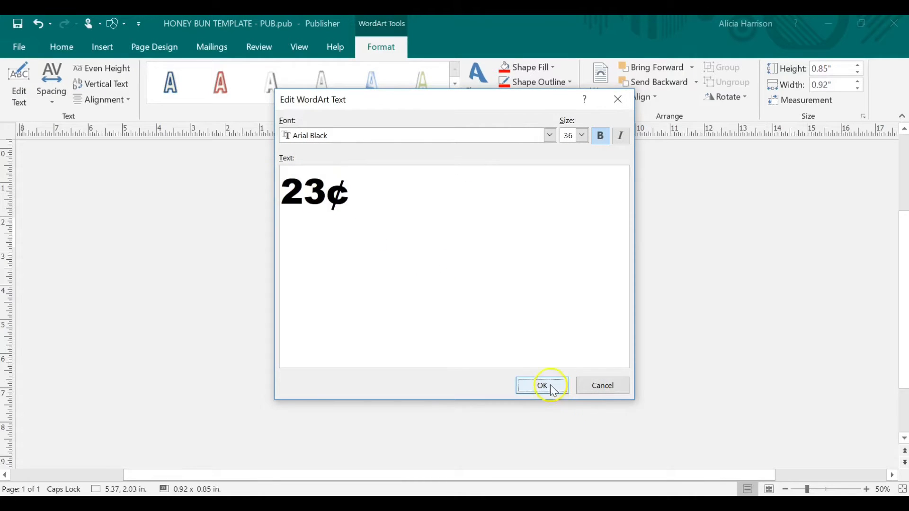
pyautogui.click(542, 386)
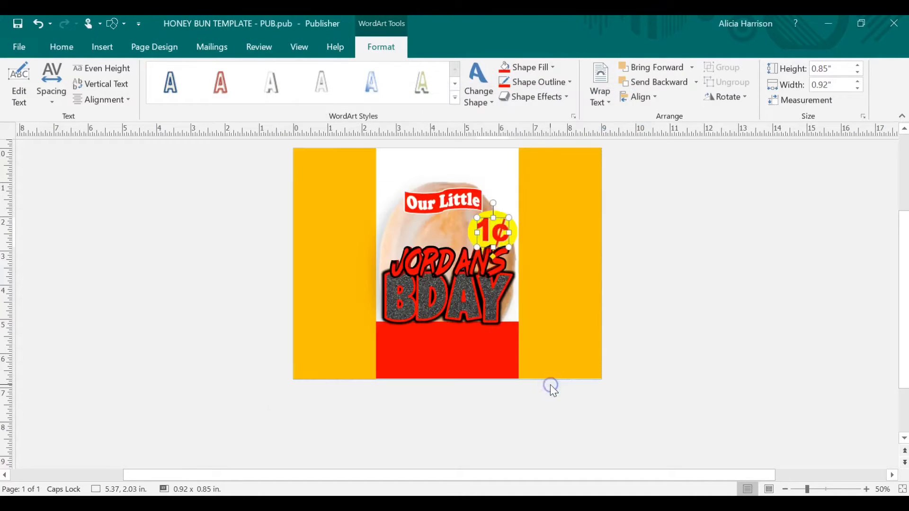
# Fill the yellow circle behind the 23¢ text with the JORDAN CEMENT WALLPAPER picture and deselect it.
pyautogui.click(495, 212)
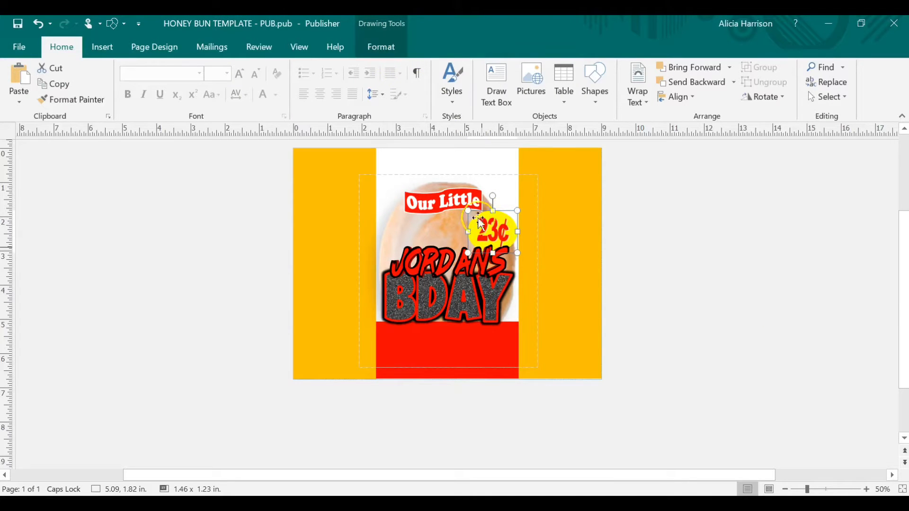
pyautogui.click(395, 47)
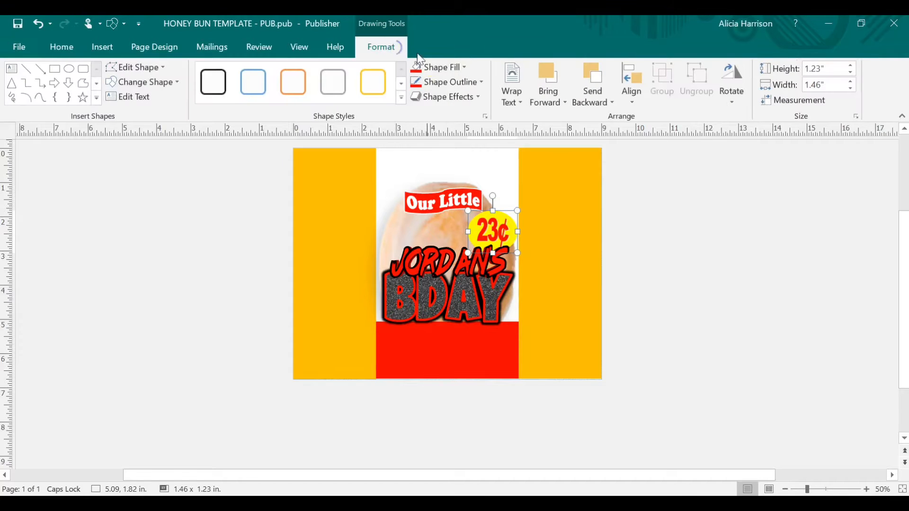
pyautogui.click(457, 68)
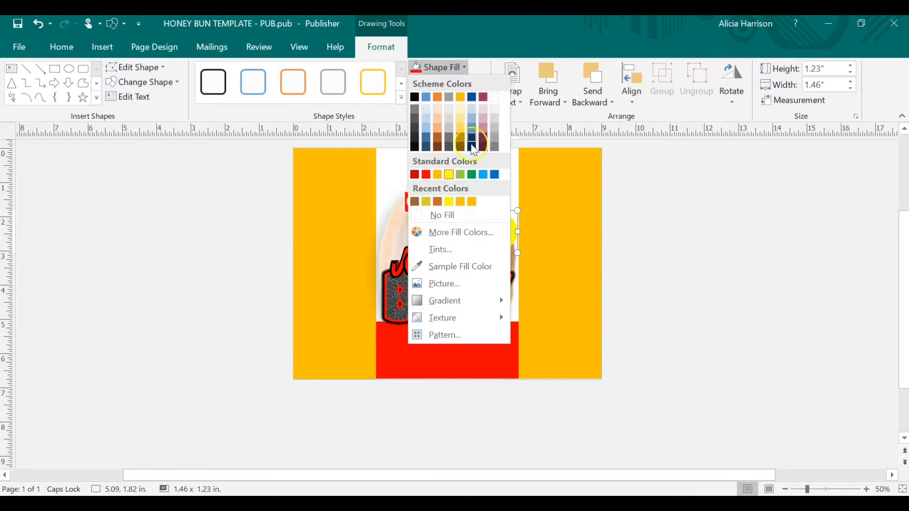
pyautogui.click(464, 284)
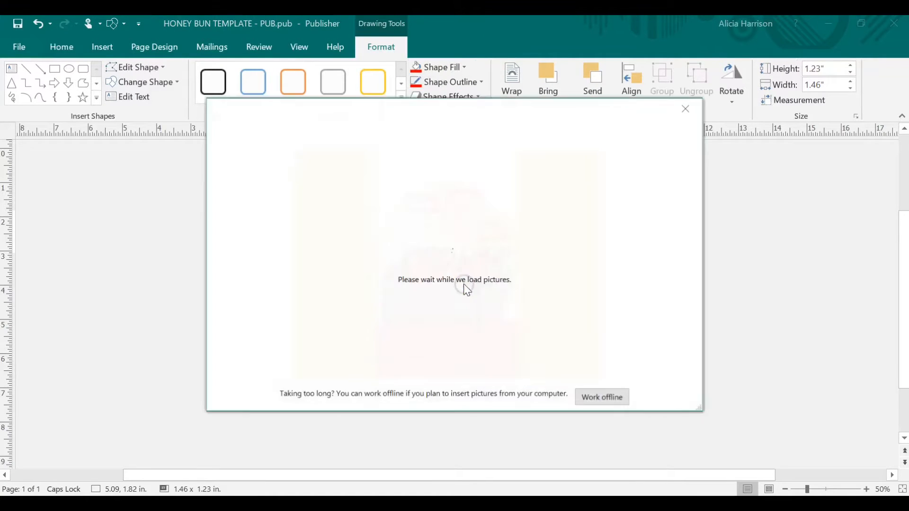
pyautogui.click(431, 177)
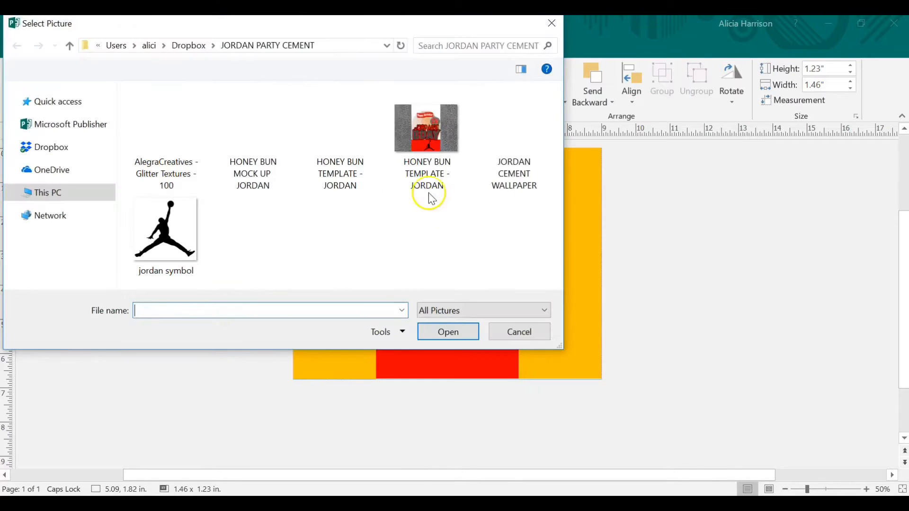
pyautogui.doubleClick(510, 136)
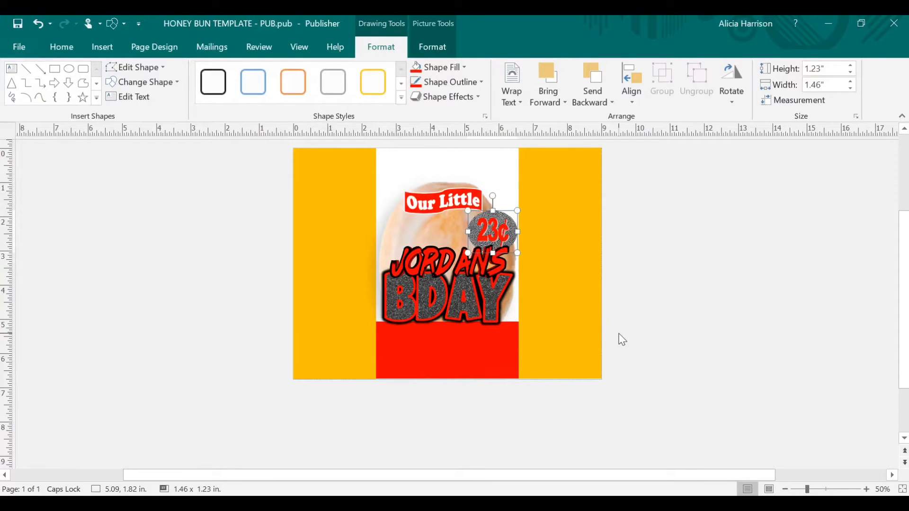
pyautogui.click(619, 336)
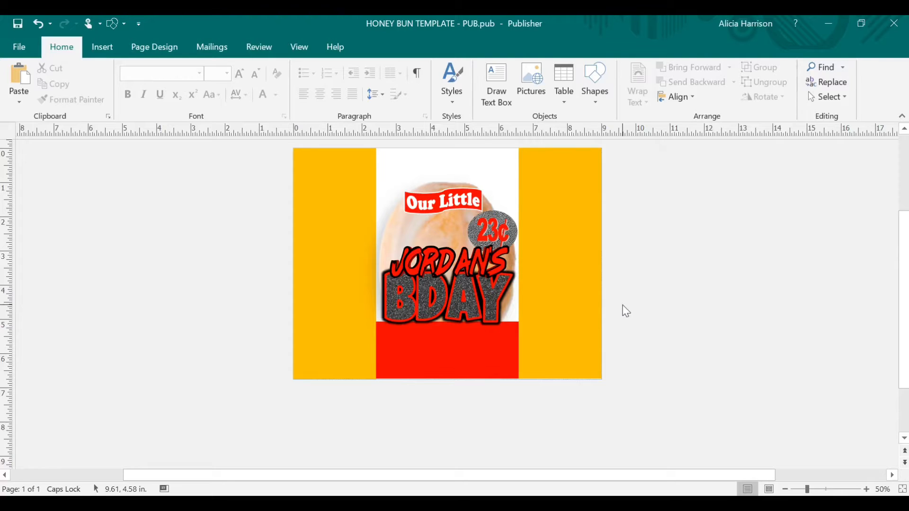
pyautogui.click(578, 324)
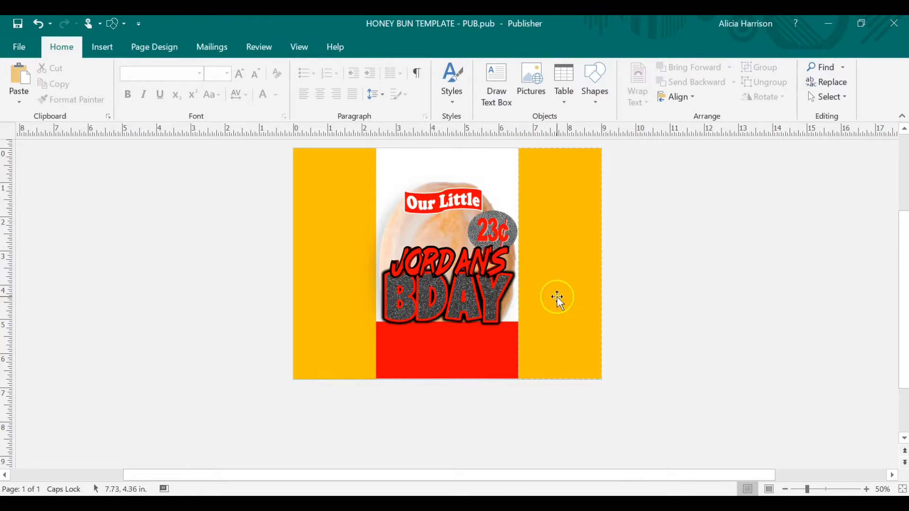
pyautogui.click(497, 352)
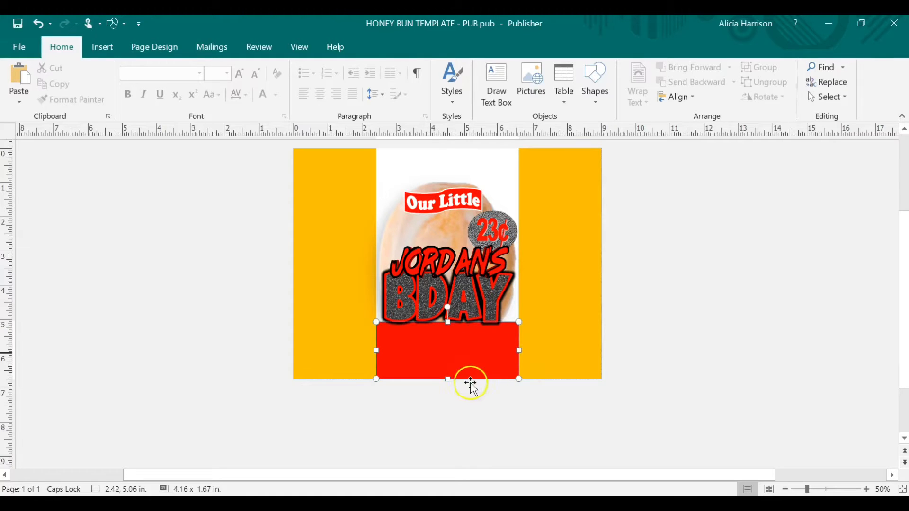
pyautogui.click(466, 367)
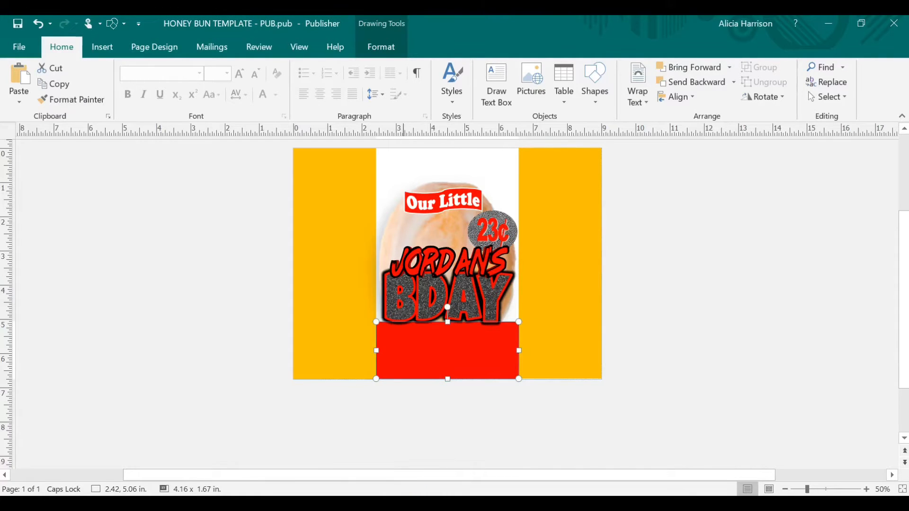
# Insert the jordan symbol picture from the JORDAN PARTY CEMENT folder onto the wrapper page.
pyautogui.click(330, 443)
pyautogui.click(420, 324)
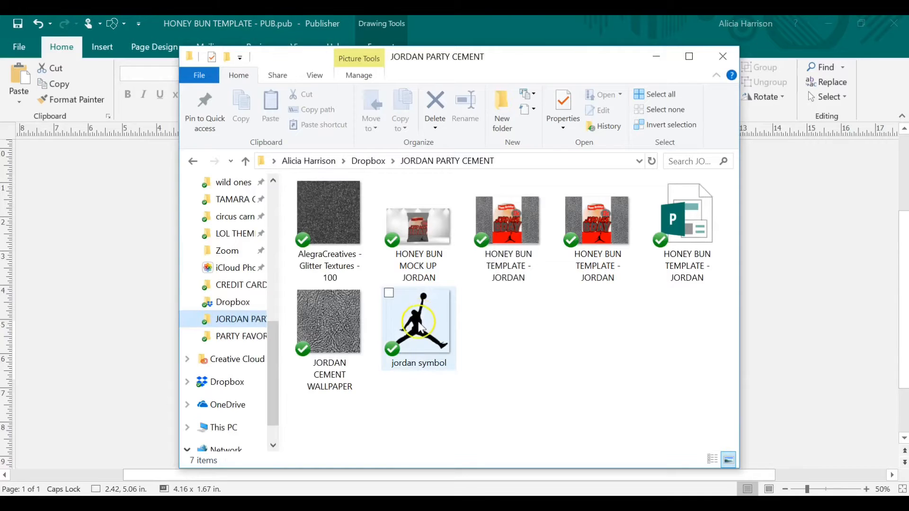
pyautogui.moveTo(568, 52); pyautogui.dragTo(731, 55)
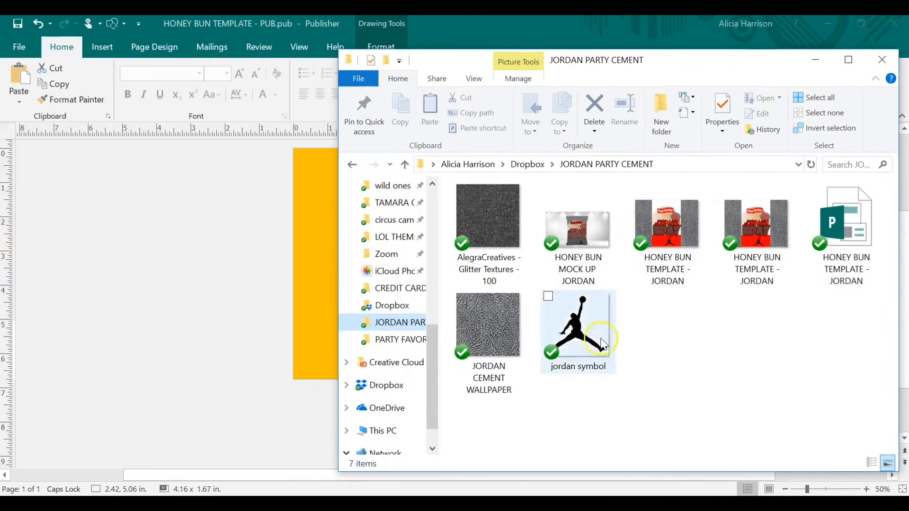
pyautogui.moveTo(601, 344); pyautogui.dragTo(279, 310)
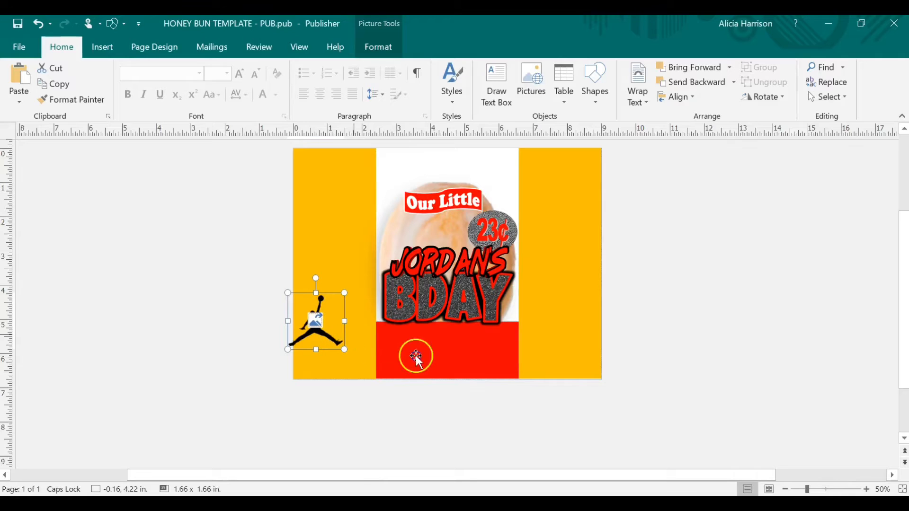
# Place the jordan symbol in the lower-right corner of the red rectangle and shrink it to about 1.56 x 1.56 in.
pyautogui.moveTo(377, 339); pyautogui.dragTo(377, 340)
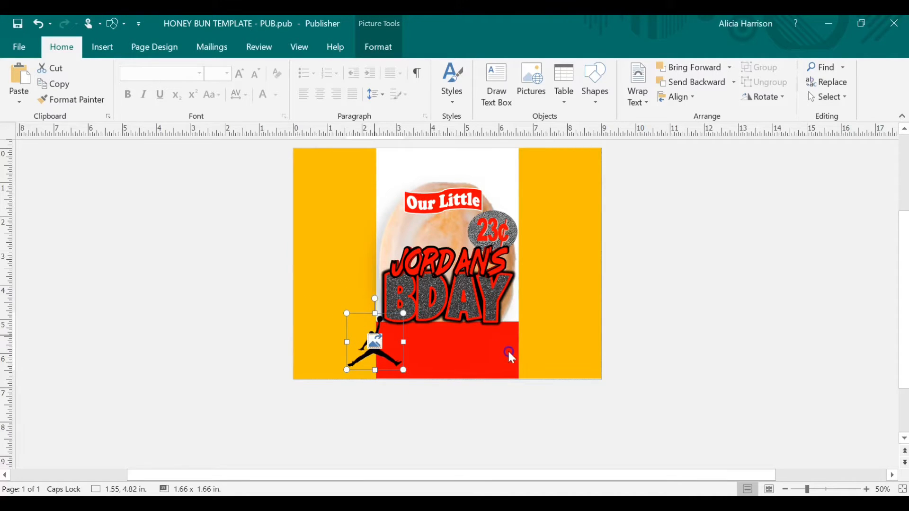
pyautogui.moveTo(509, 353)
pyautogui.mouseDown()
pyautogui.moveTo(474, 342)
pyautogui.moveTo(503, 358)
pyautogui.mouseUp()
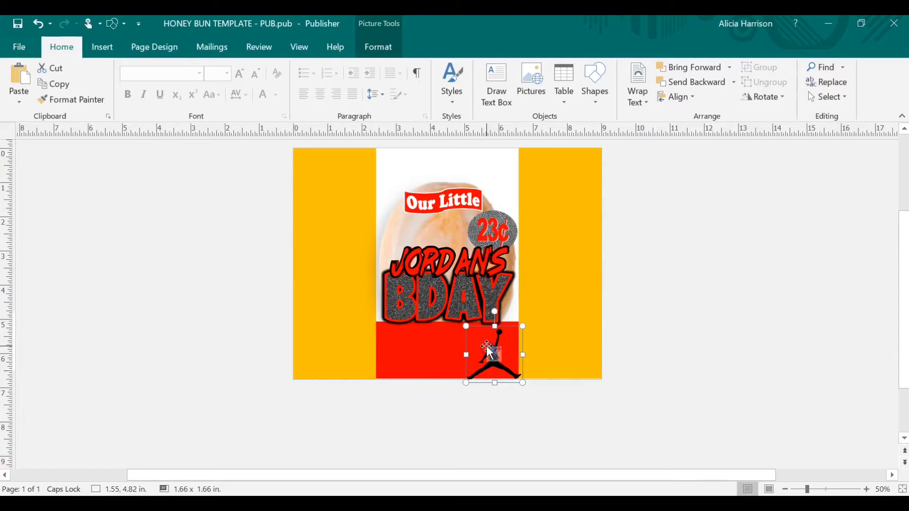
pyautogui.click(724, 354)
pyautogui.click(490, 348)
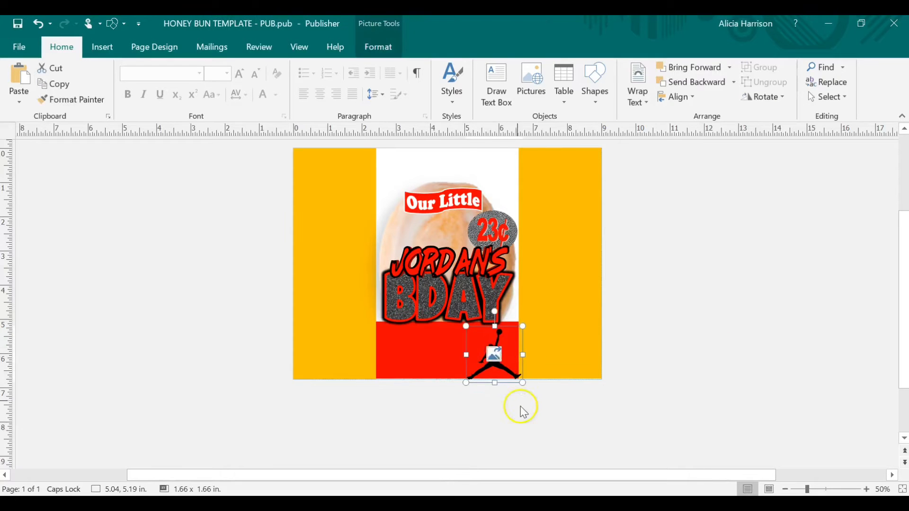
pyautogui.moveTo(514, 371); pyautogui.dragTo(512, 371)
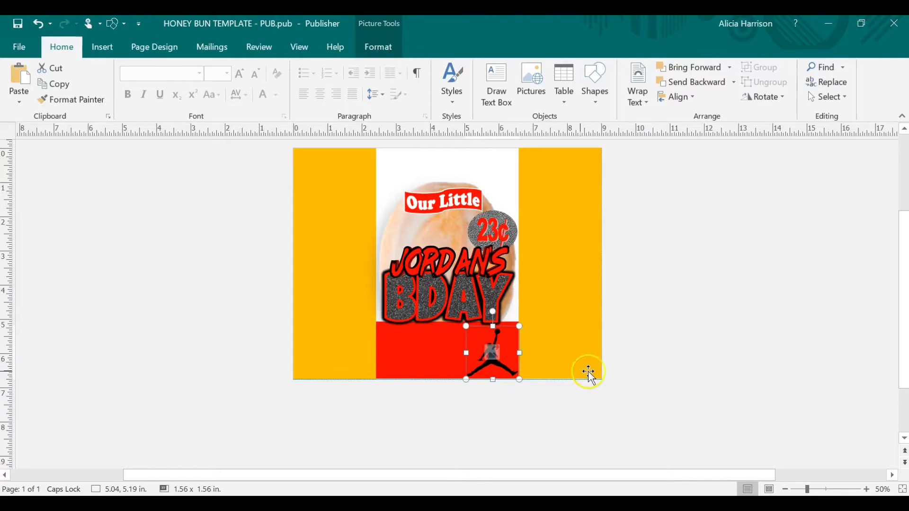
pyautogui.click(662, 367)
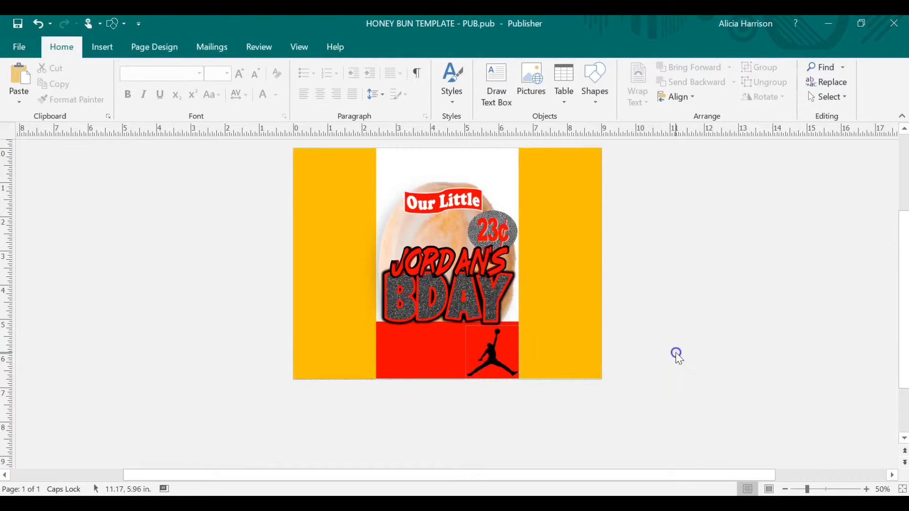
pyautogui.click(491, 354)
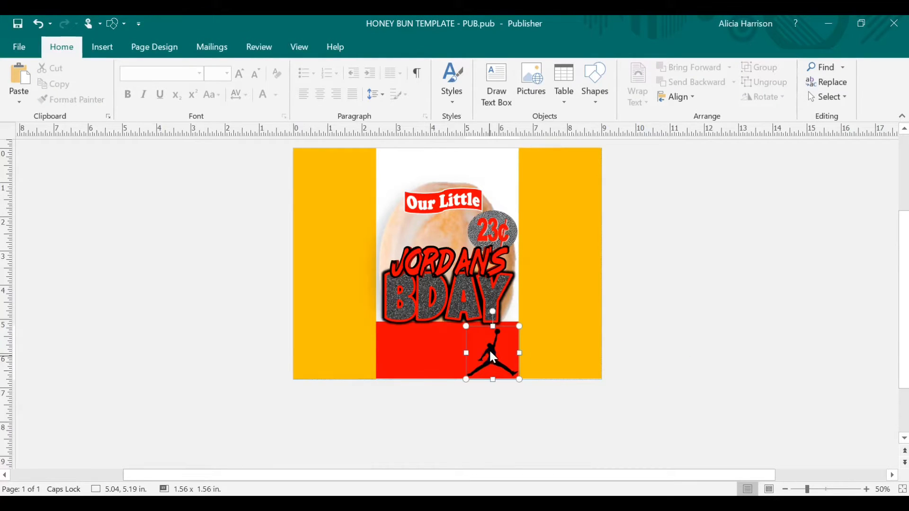
pyautogui.rightClick(490, 349)
pyautogui.click(676, 311)
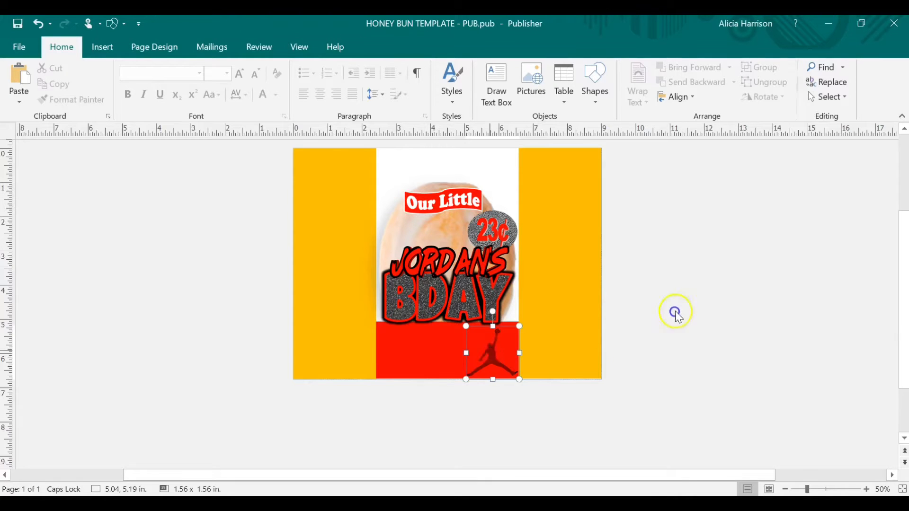